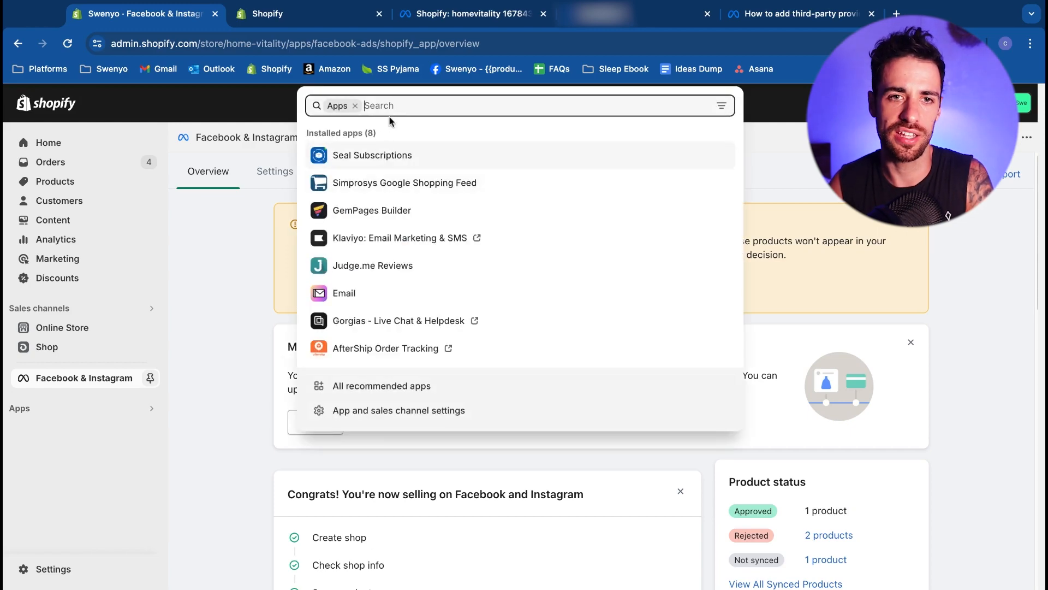
# - Search the installed apps for "meta", and open the Facebook & Instagram app's settings
pyautogui.write('meta')
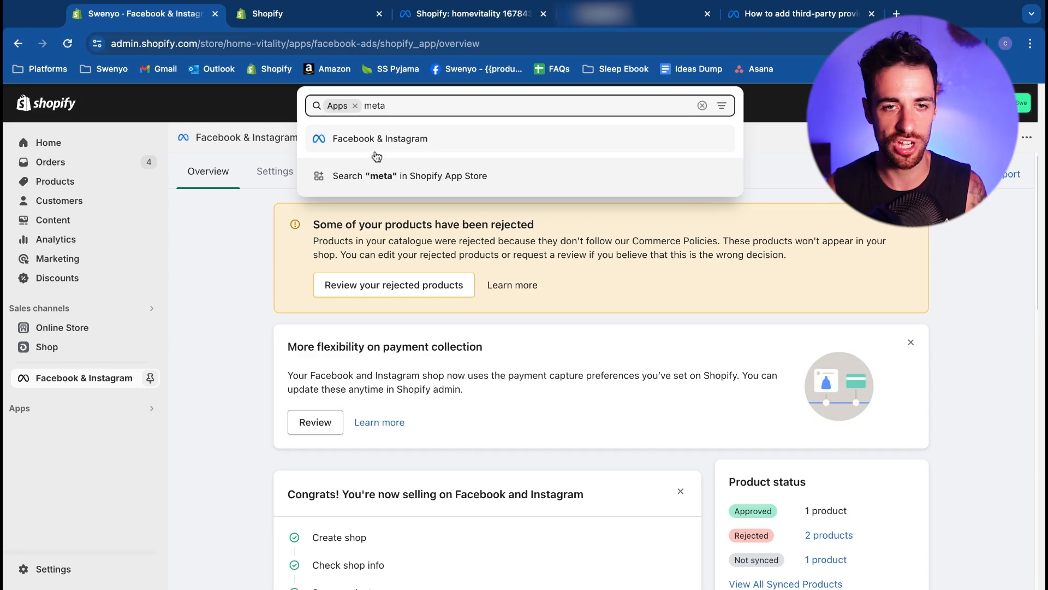
pyautogui.click(241, 255)
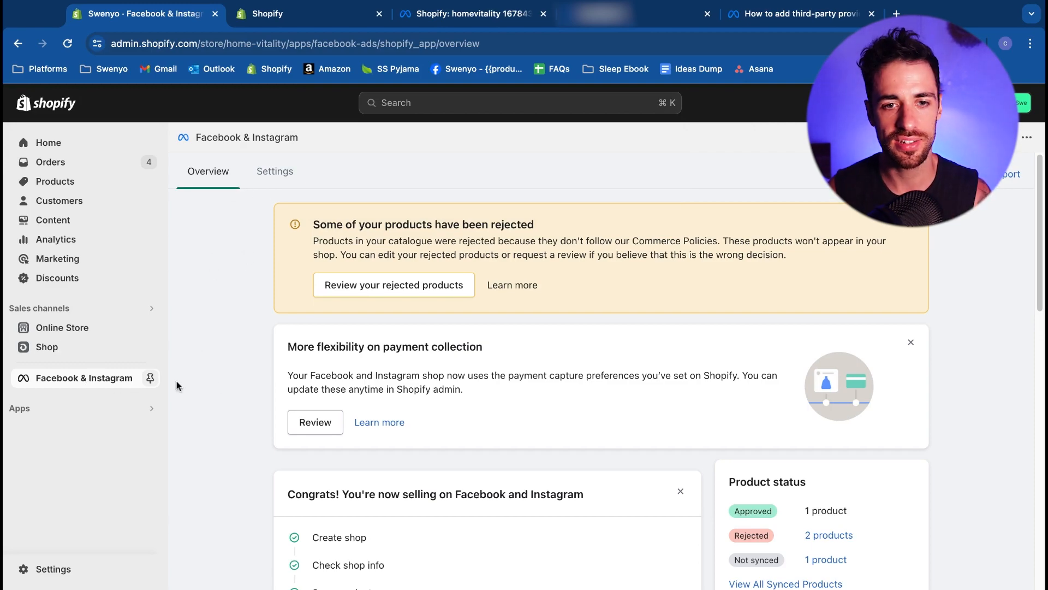
pyautogui.click(271, 183)
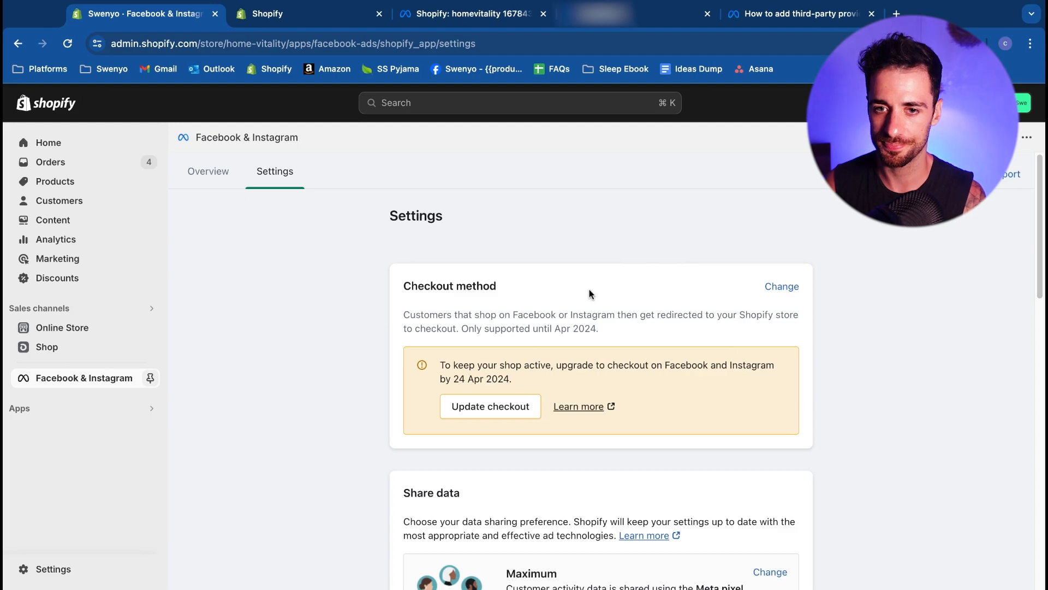
# - Inspect the checkout method options for the Facebook & Instagram shop, and return to the settings to examine data sharing
pyautogui.click(776, 288)
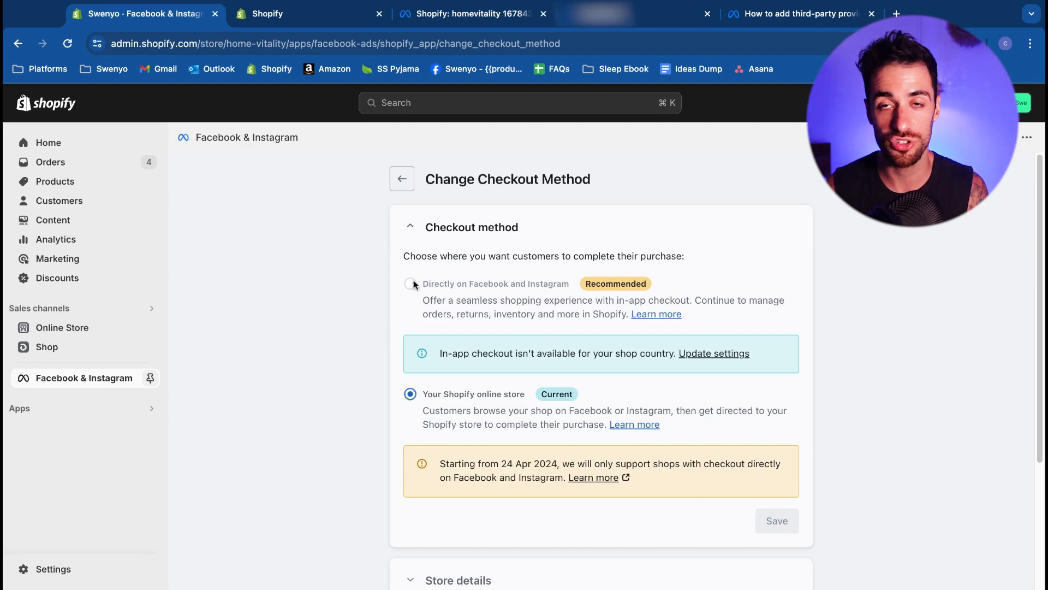
pyautogui.click(401, 180)
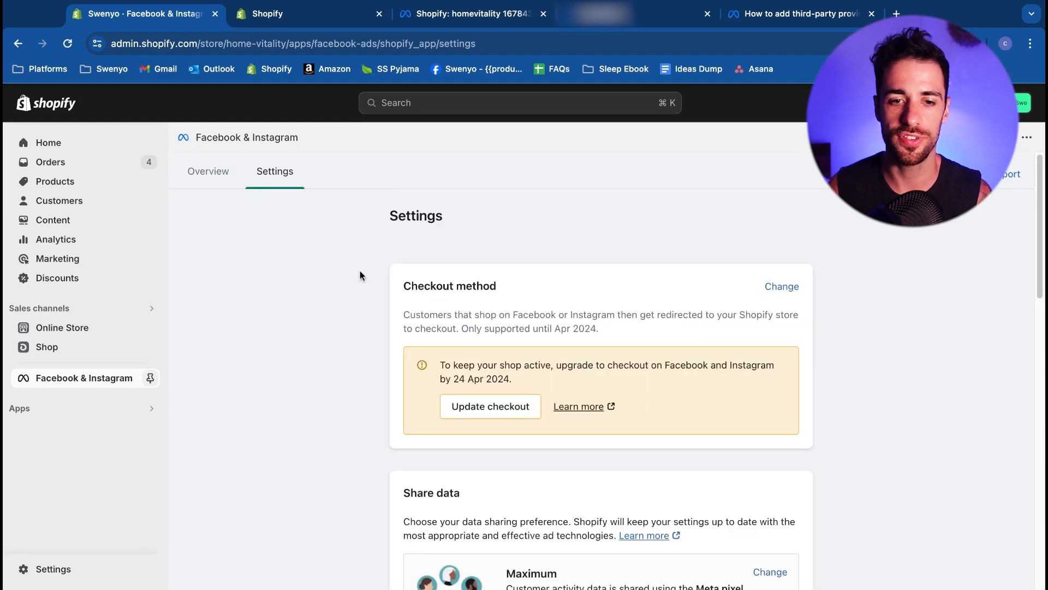
pyautogui.scroll(-7, 358, 274)
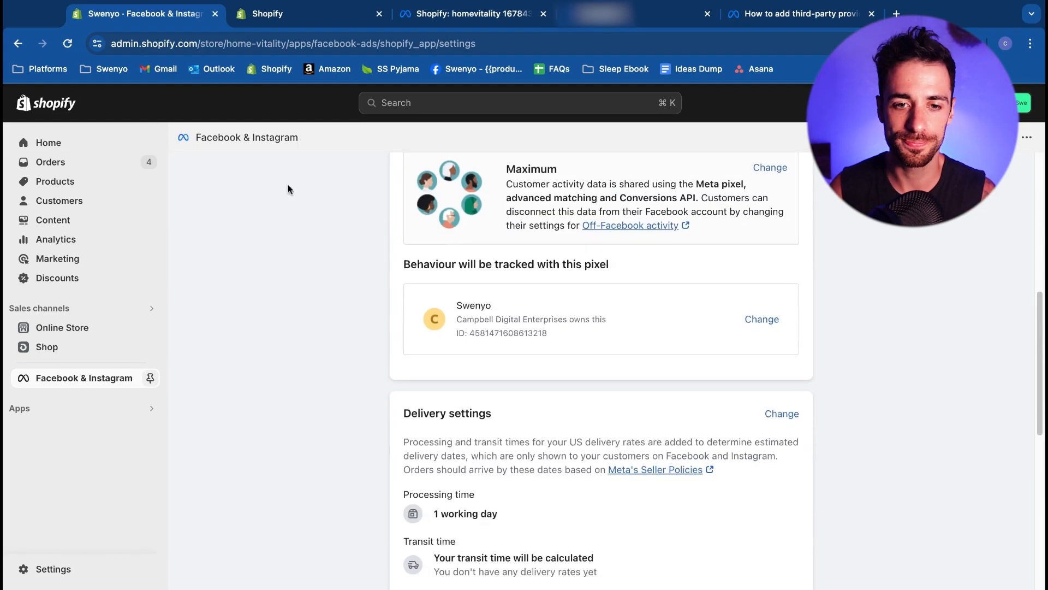
# - Open the Facebook and Instagram payment options page and select the store handle home-vitality within its web address
pyautogui.click(257, 15)
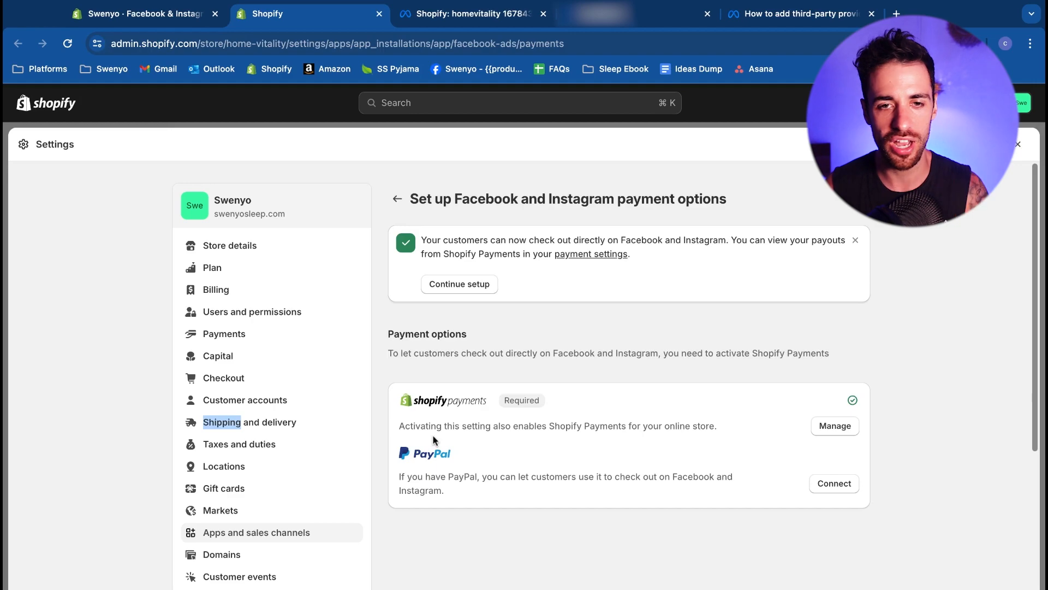
pyautogui.click(367, 44)
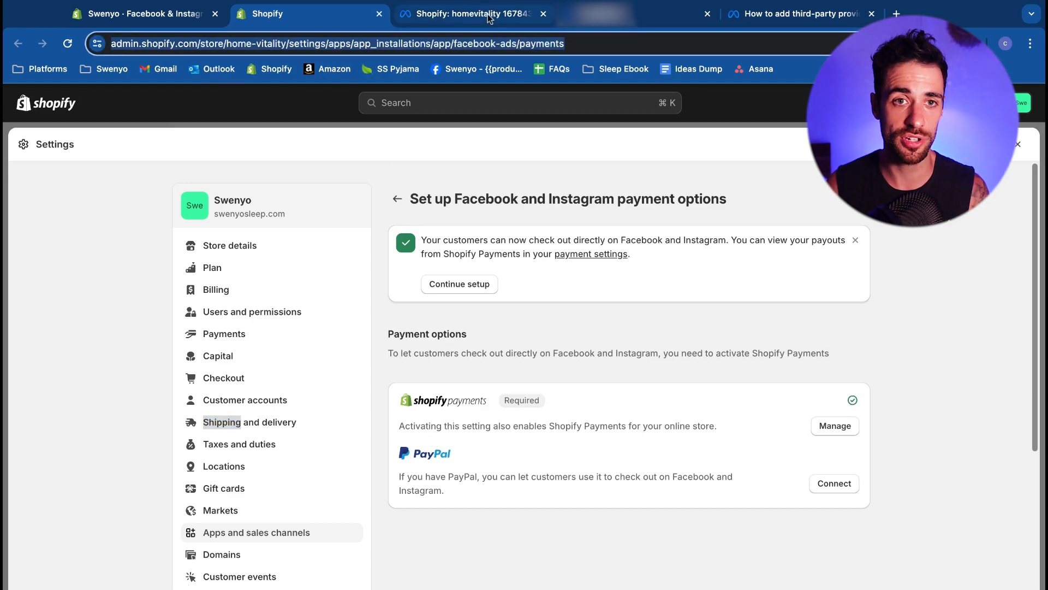
pyautogui.click(229, 48)
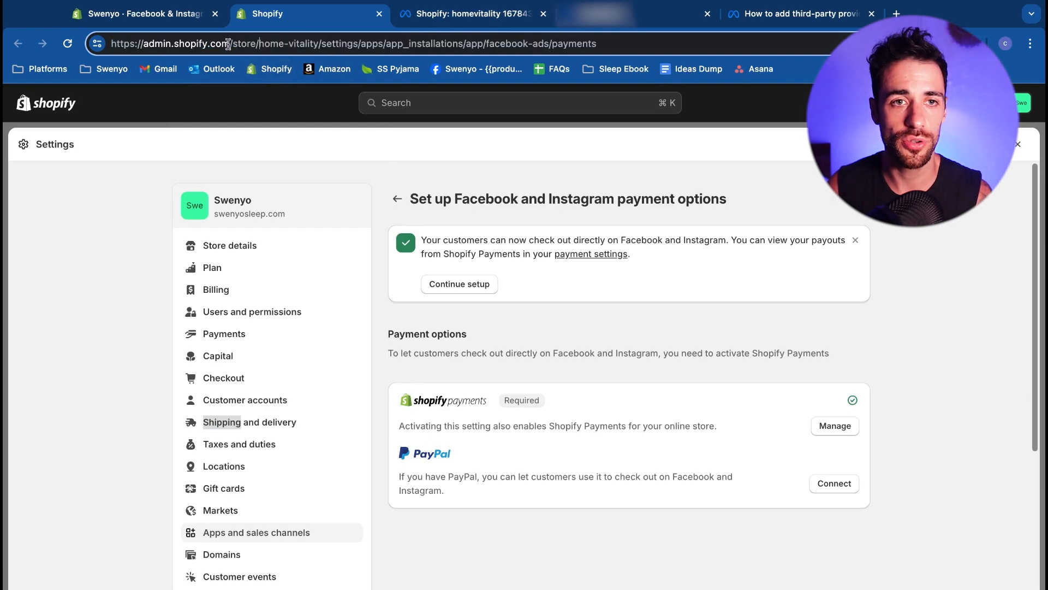
pyautogui.moveTo(260, 44); pyautogui.dragTo(320, 44)
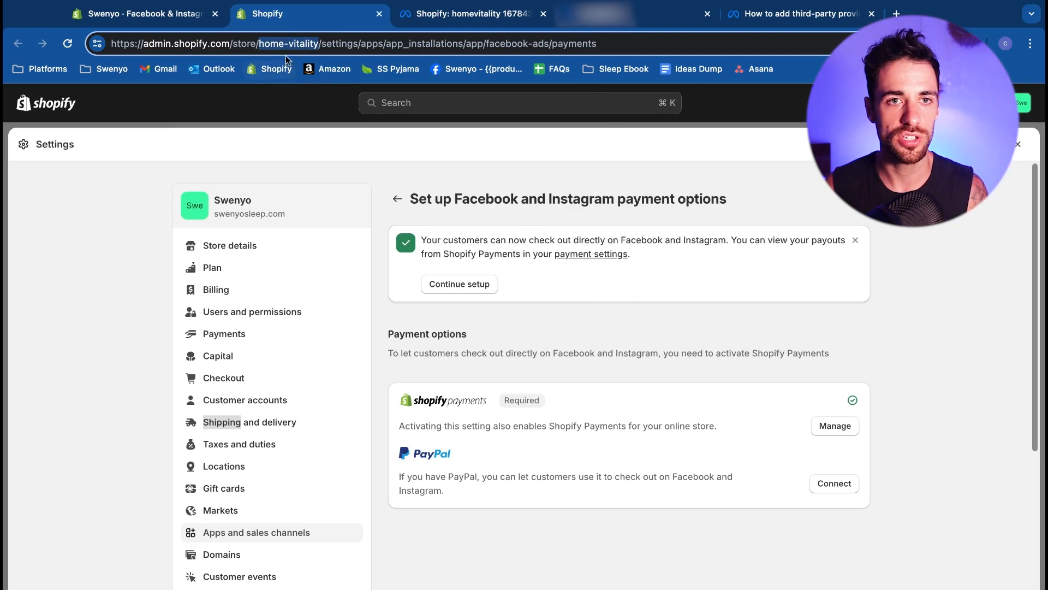
# - Select the home-vitality handle in the store home page's web address, and return to the payment options page
pyautogui.click(164, 18)
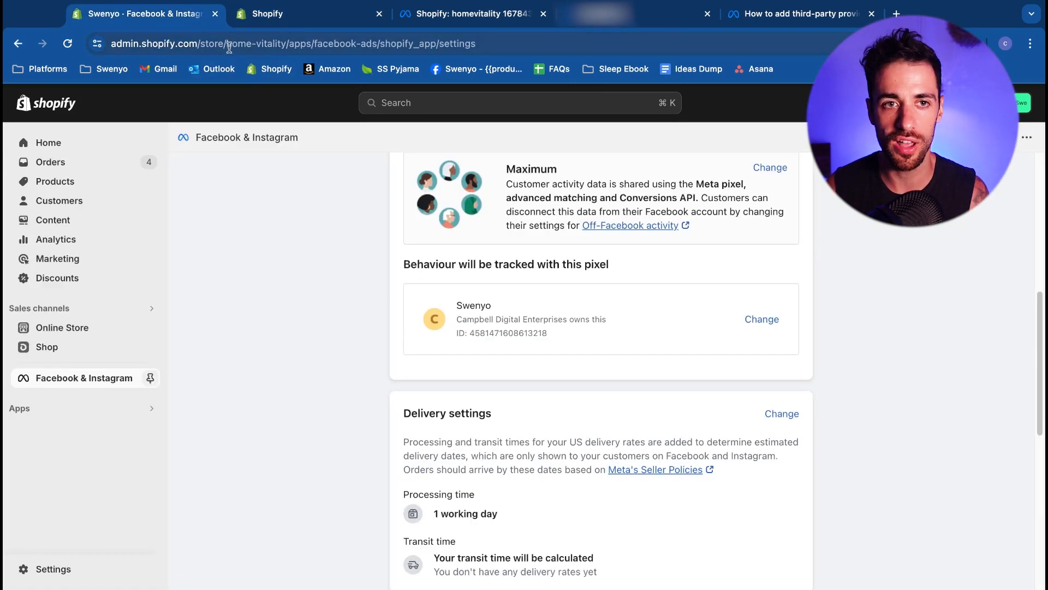
pyautogui.moveTo(227, 43); pyautogui.dragTo(237, 43)
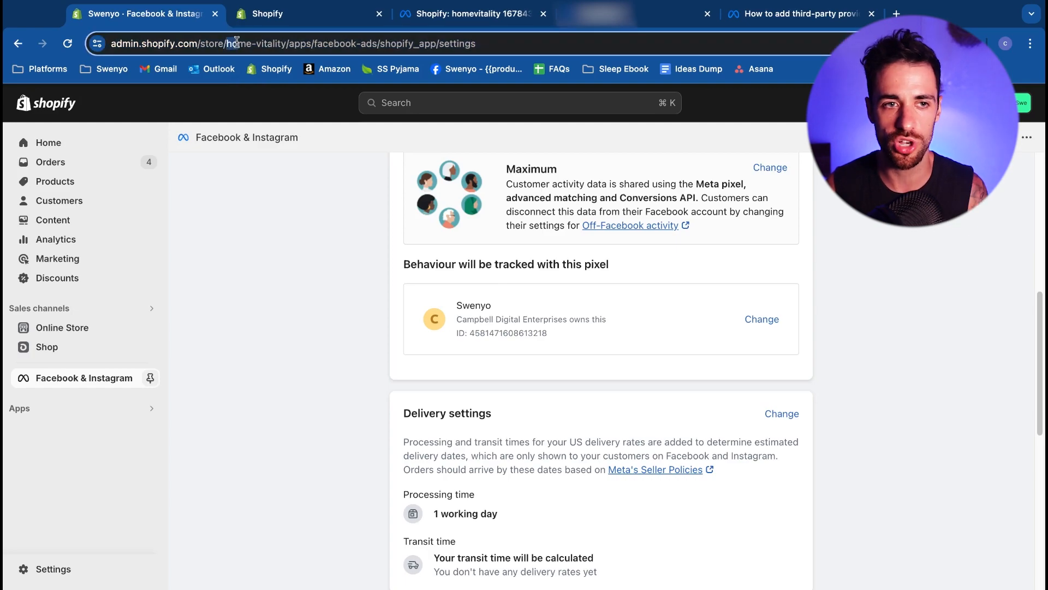
pyautogui.click(57, 146)
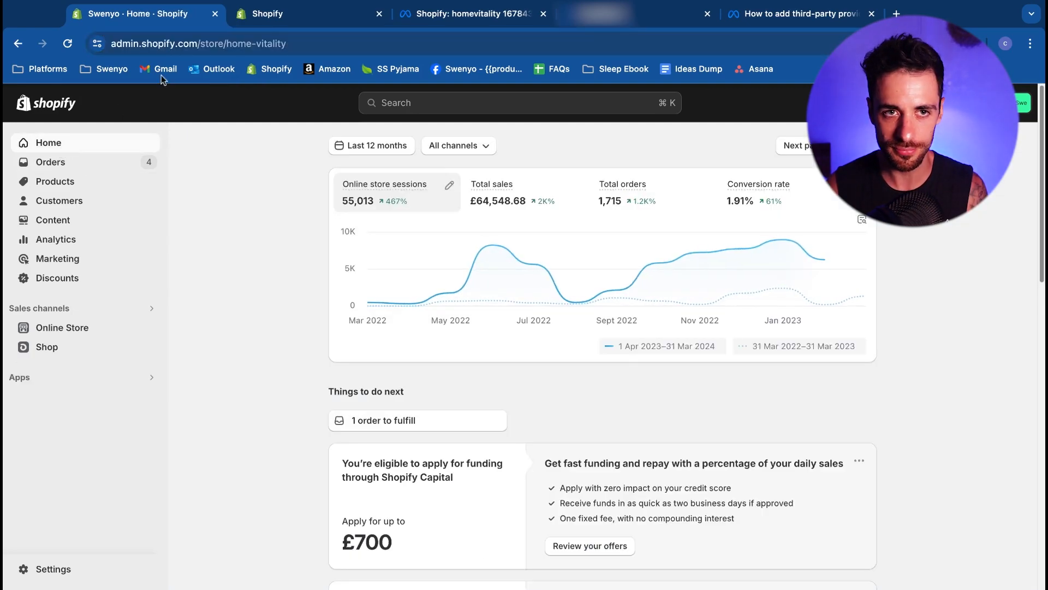
pyautogui.moveTo(229, 43); pyautogui.dragTo(303, 28)
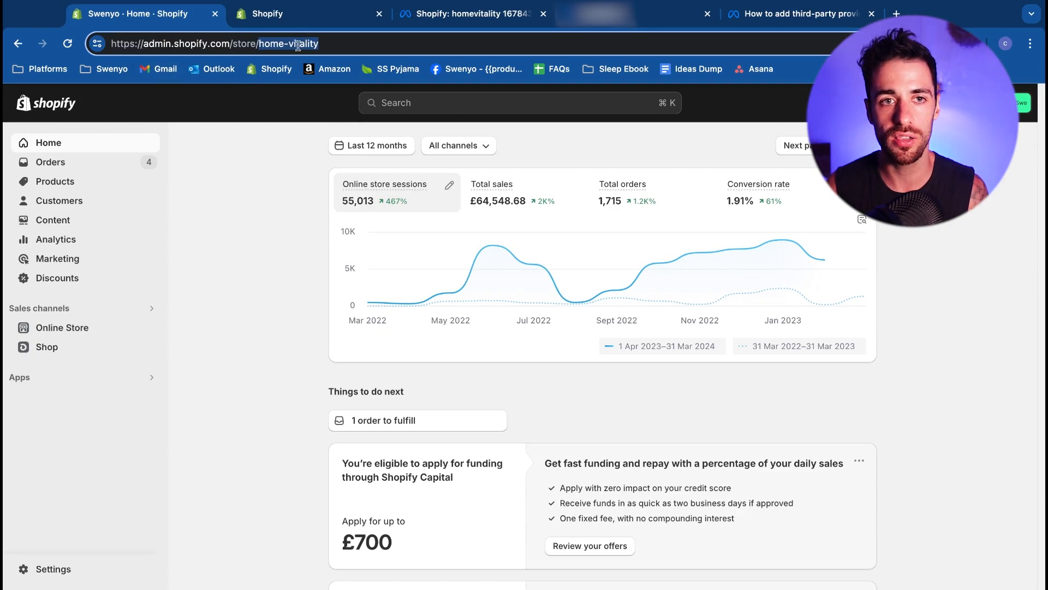
pyautogui.click(283, 12)
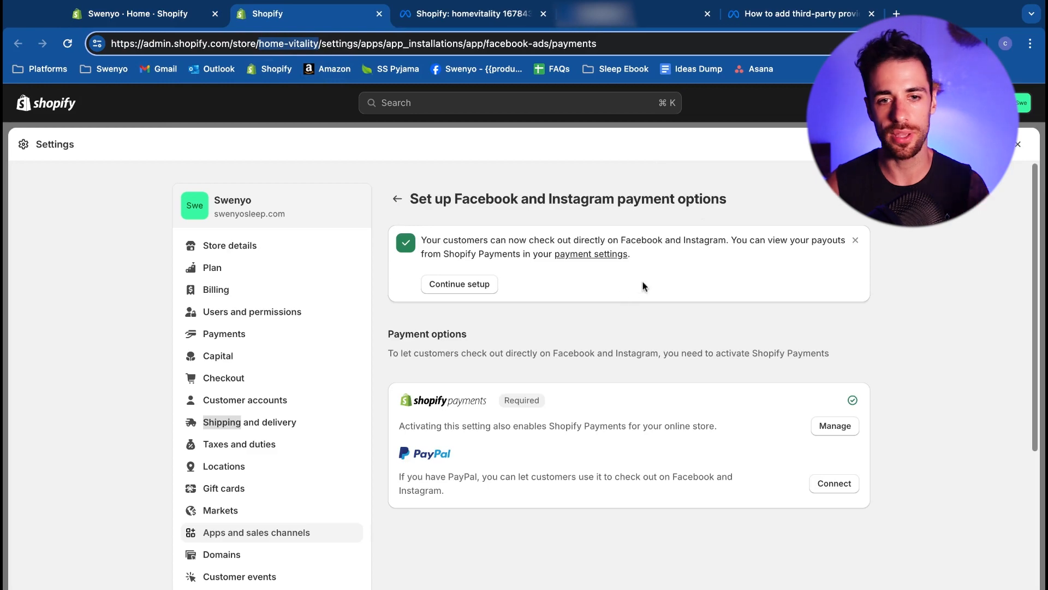
pyautogui.click(931, 312)
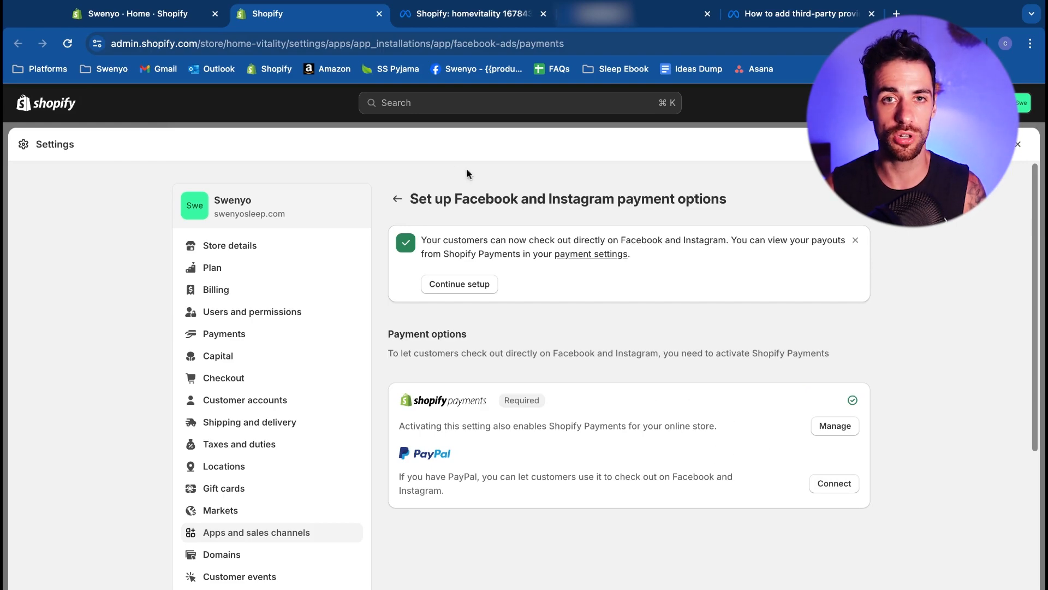
# - Switch to Meta Commerce Manager and open the shop's localisation settings
pyautogui.click(445, 20)
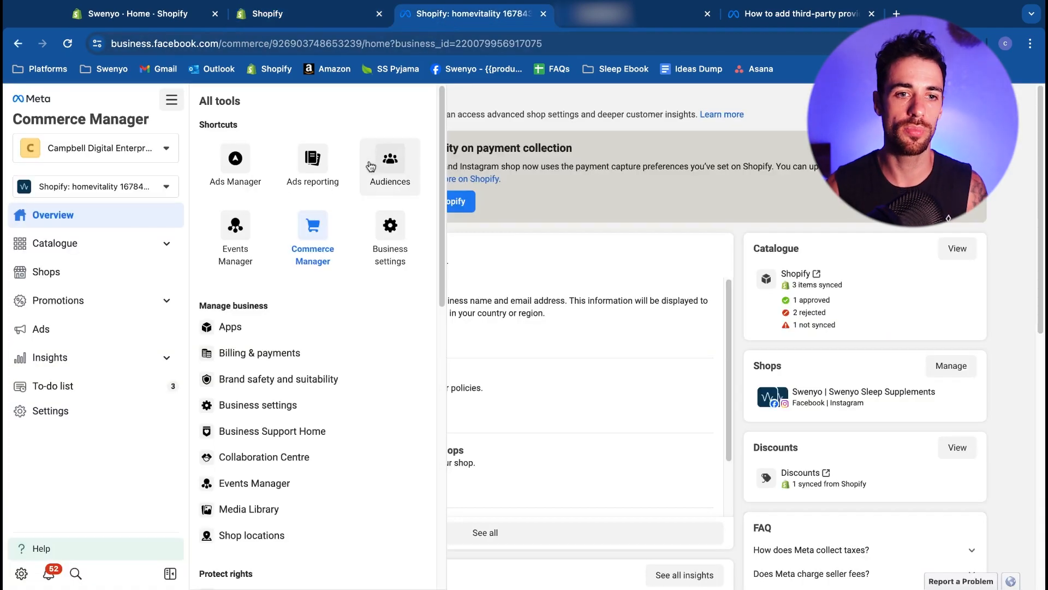
pyautogui.click(600, 234)
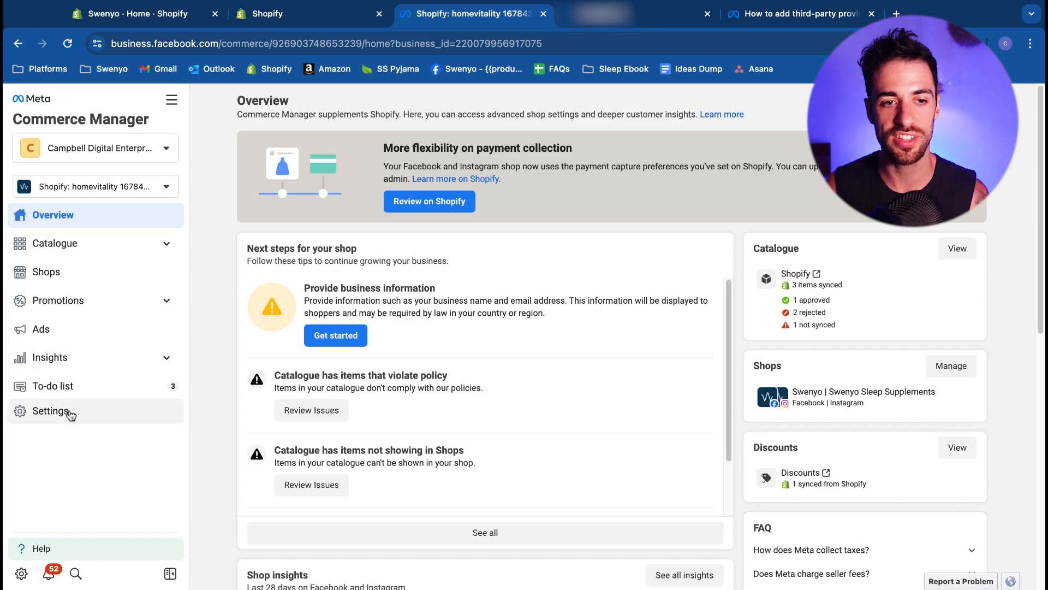
pyautogui.click(50, 411)
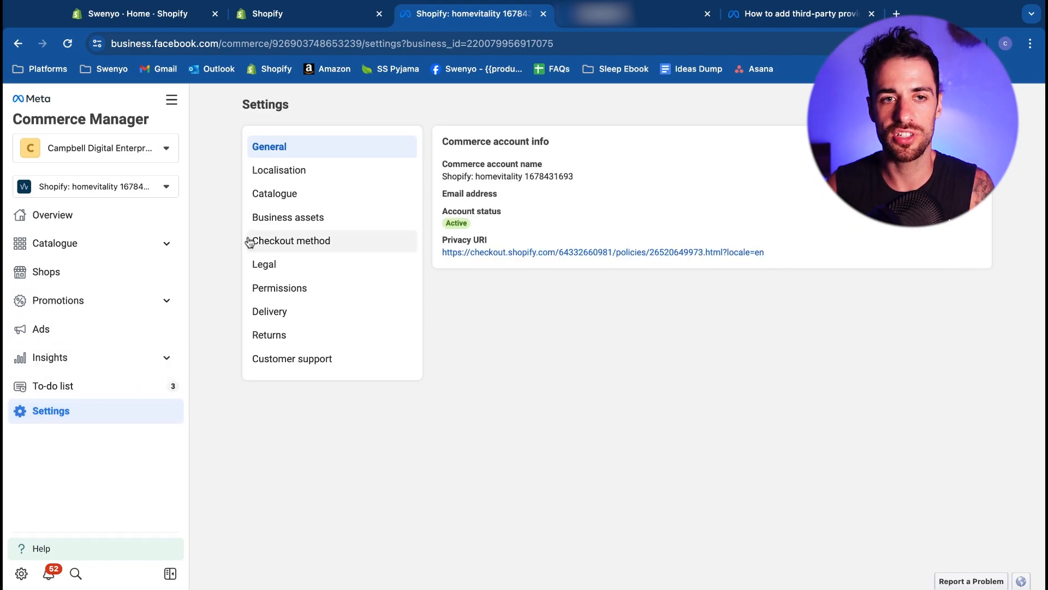
pyautogui.click(305, 171)
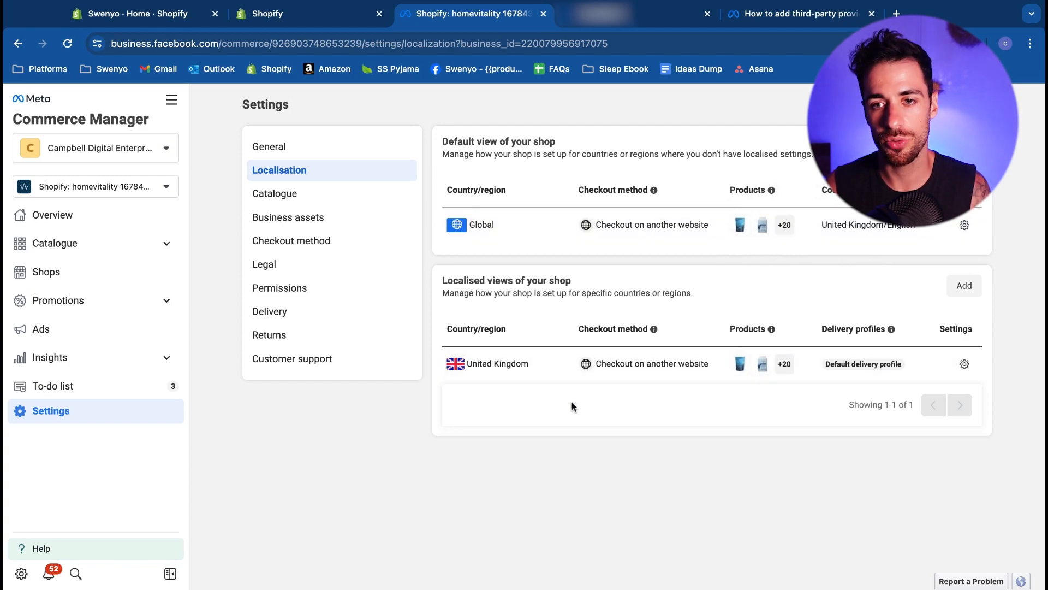
# - Try adding France as a localised region with the UK All Products (Default) delivery profile, cancelling at the destination details
pyautogui.click(961, 287)
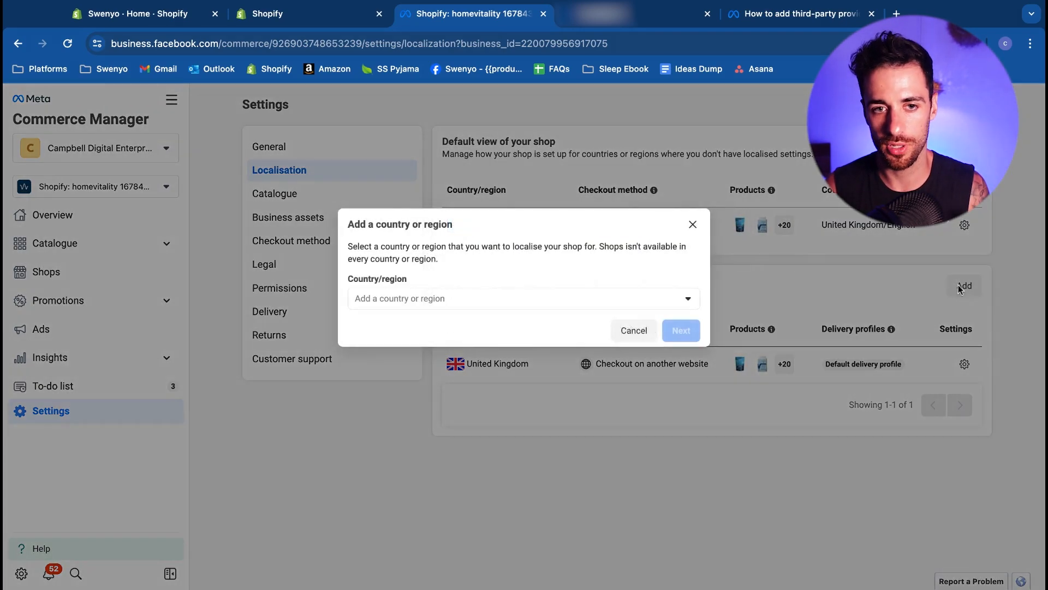
pyautogui.click(582, 301)
pyautogui.write('f')
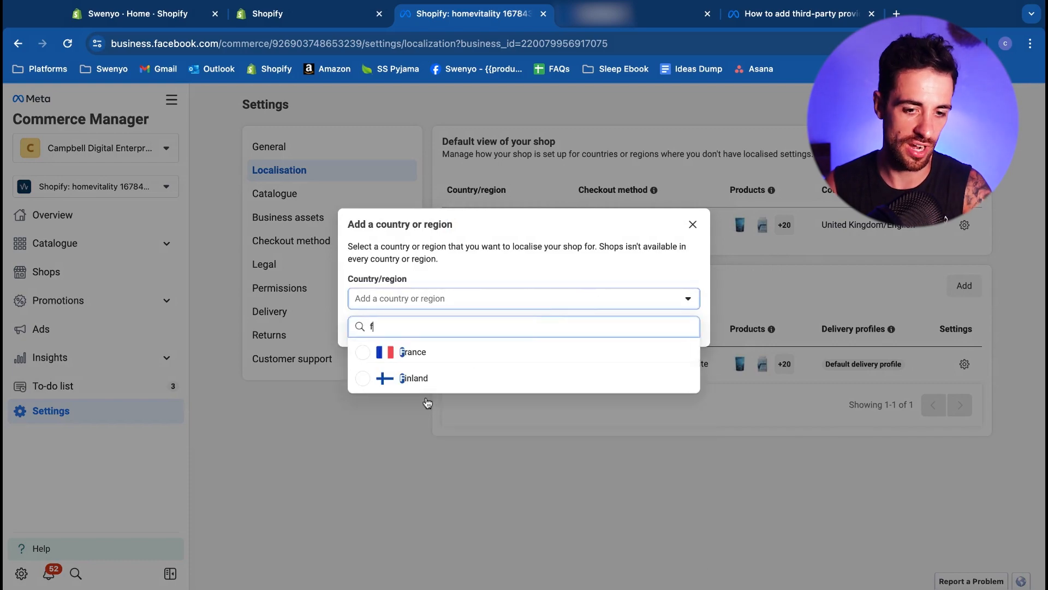
pyautogui.write('ra')
pyautogui.click(429, 352)
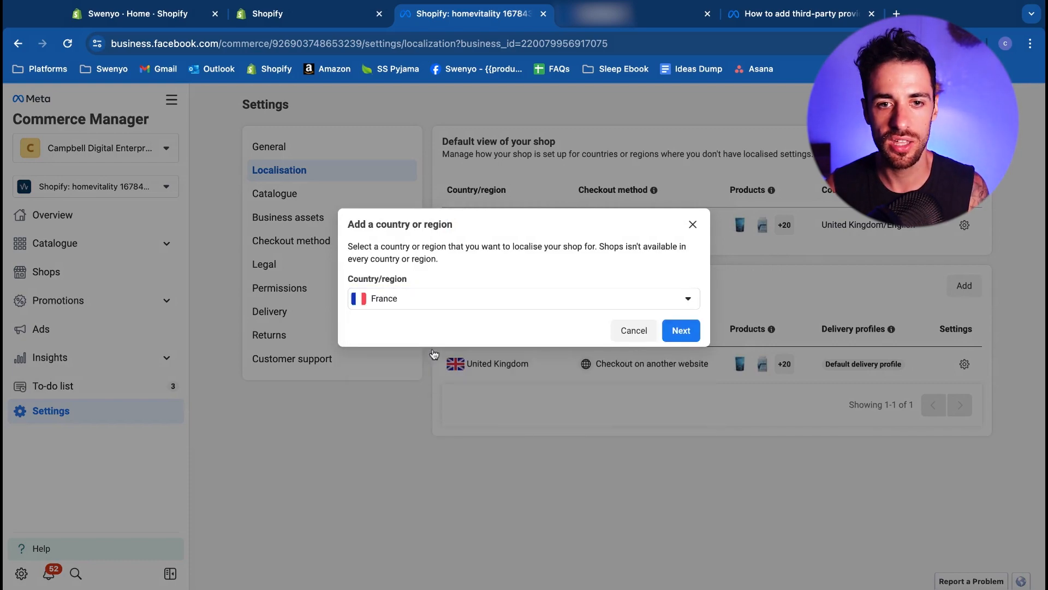
pyautogui.click(676, 333)
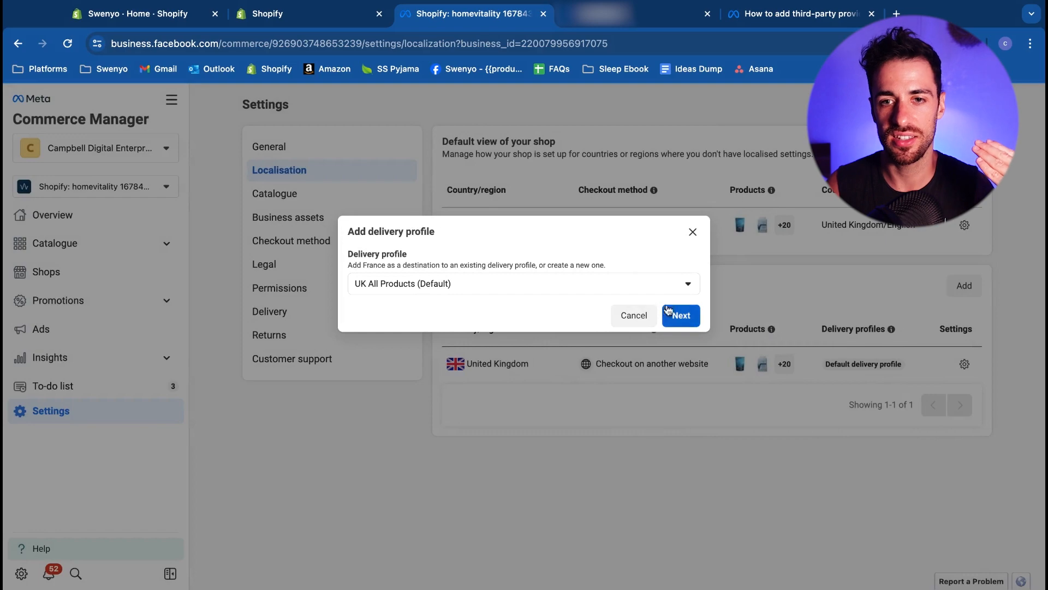
pyautogui.click(667, 289)
pyautogui.click(626, 286)
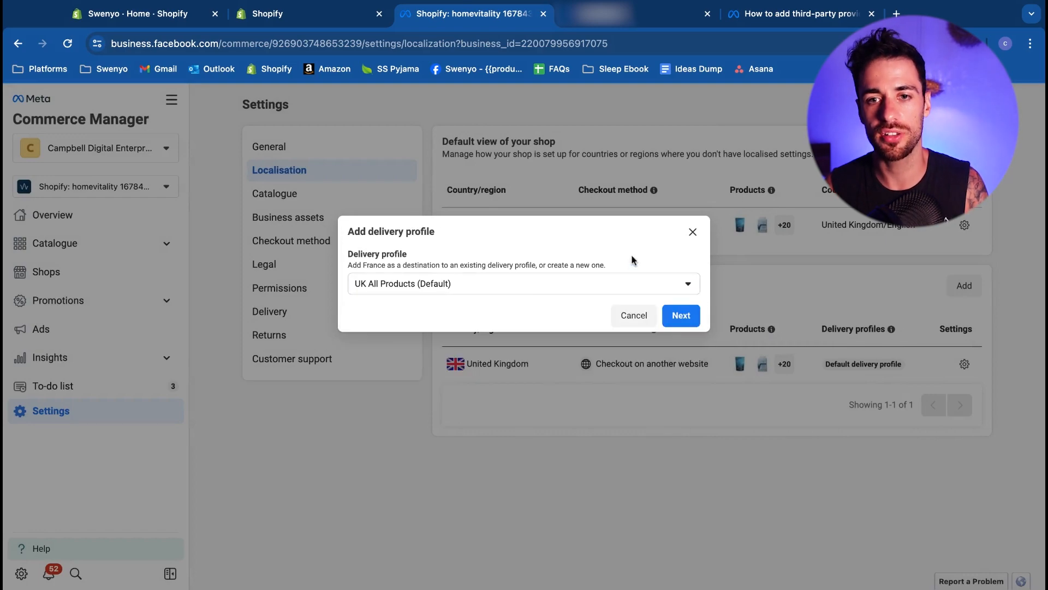
pyautogui.click(677, 315)
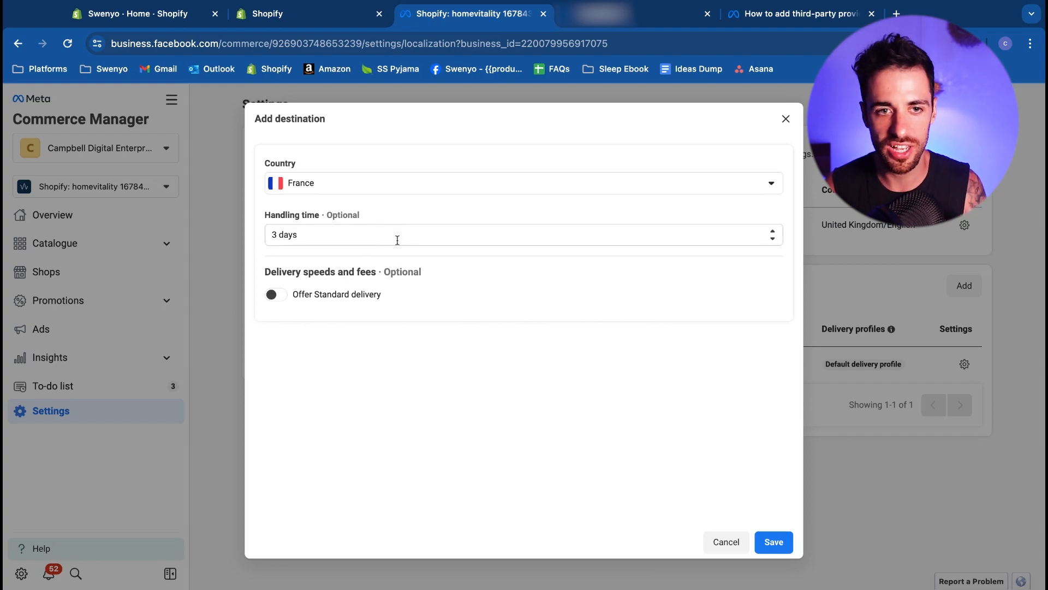
pyautogui.click(731, 542)
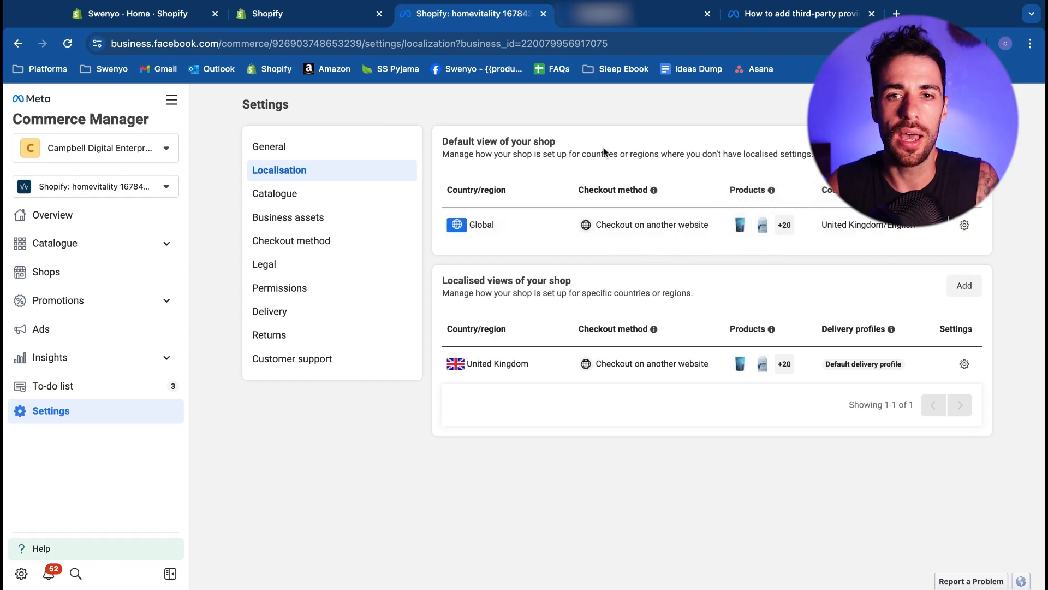
# - Review the global default view of the shop and the shop's connected business assets
pyautogui.click(964, 224)
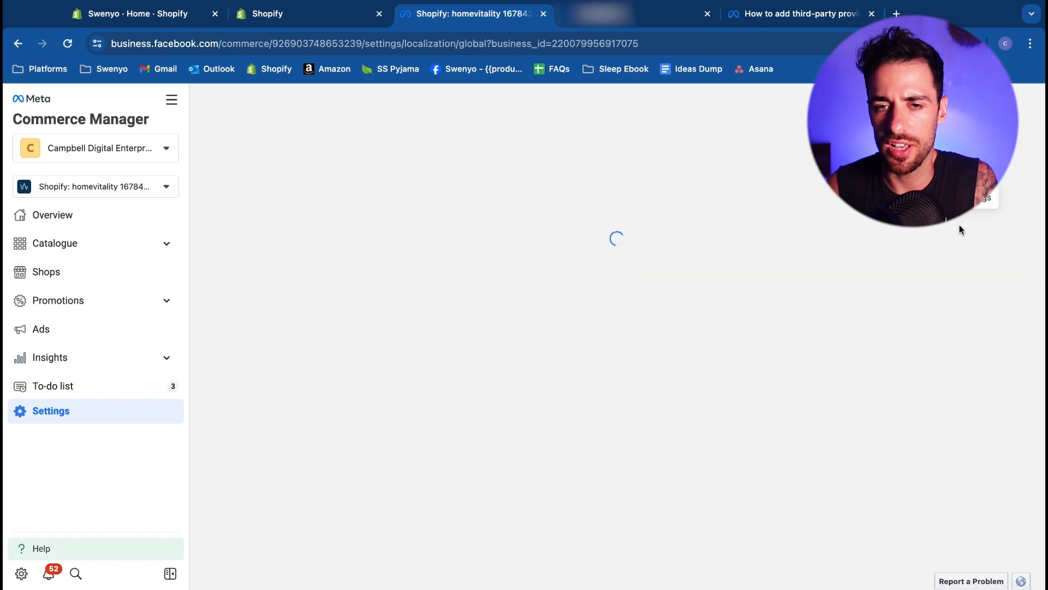
pyautogui.click(968, 280)
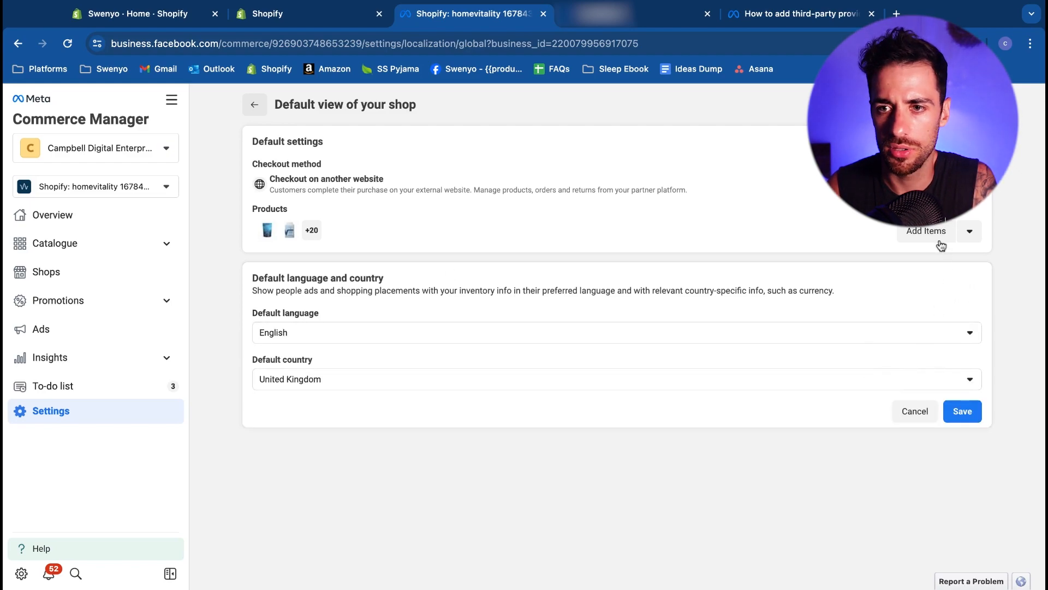
pyautogui.click(255, 104)
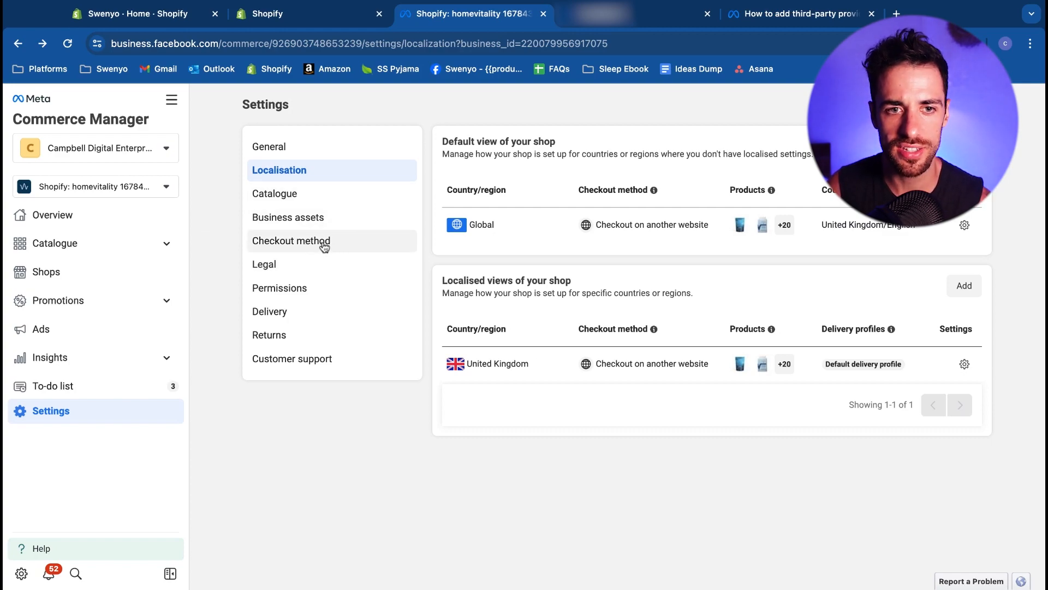
pyautogui.click(275, 221)
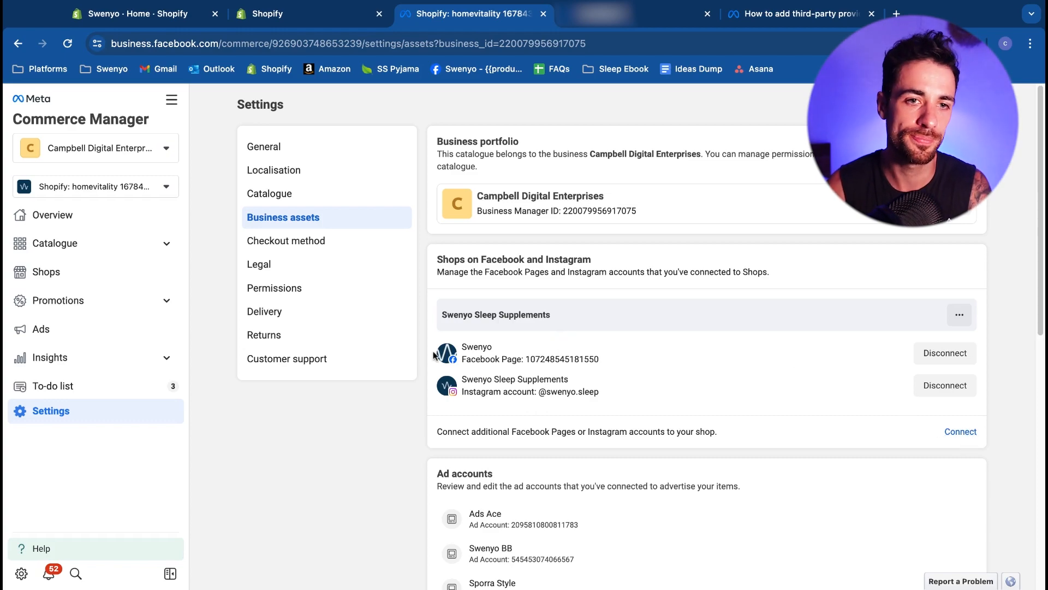
# - Select Checkout with Facebook or Instagram as the United Kingdom's localised checkout method
pyautogui.click(306, 244)
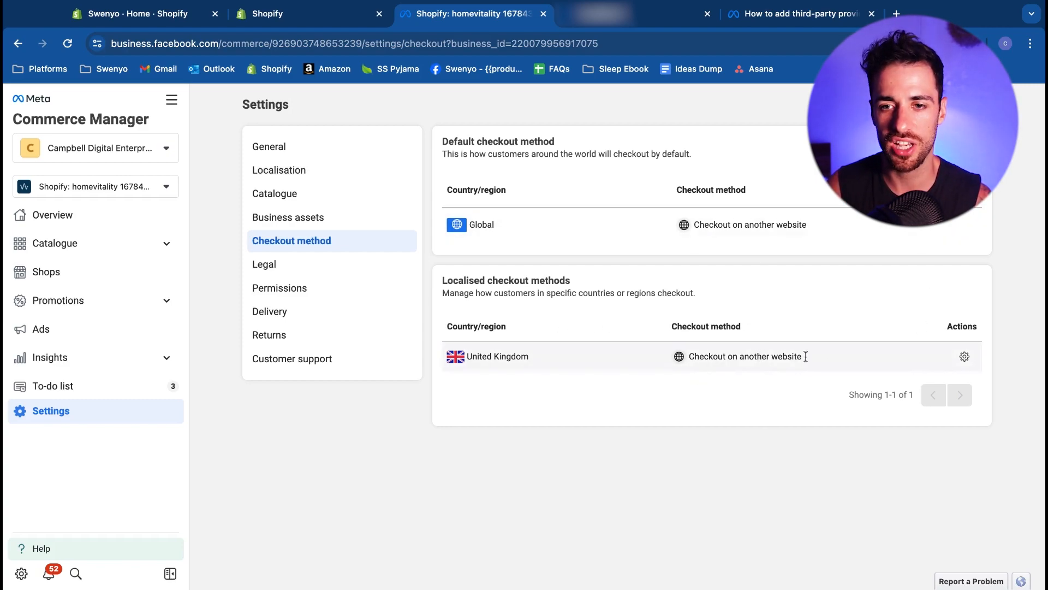
pyautogui.click(965, 356)
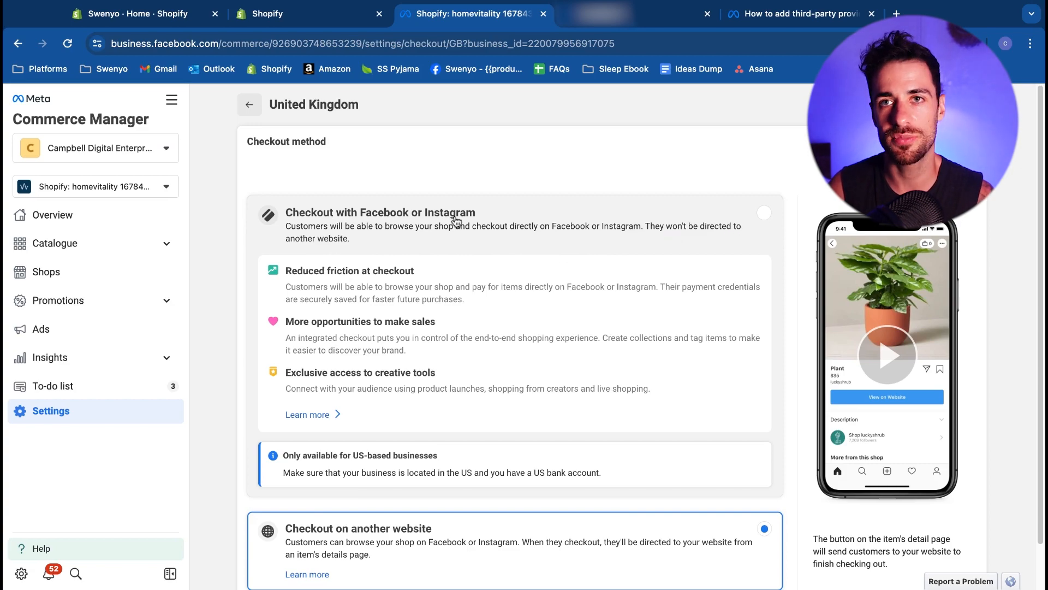
pyautogui.click(763, 213)
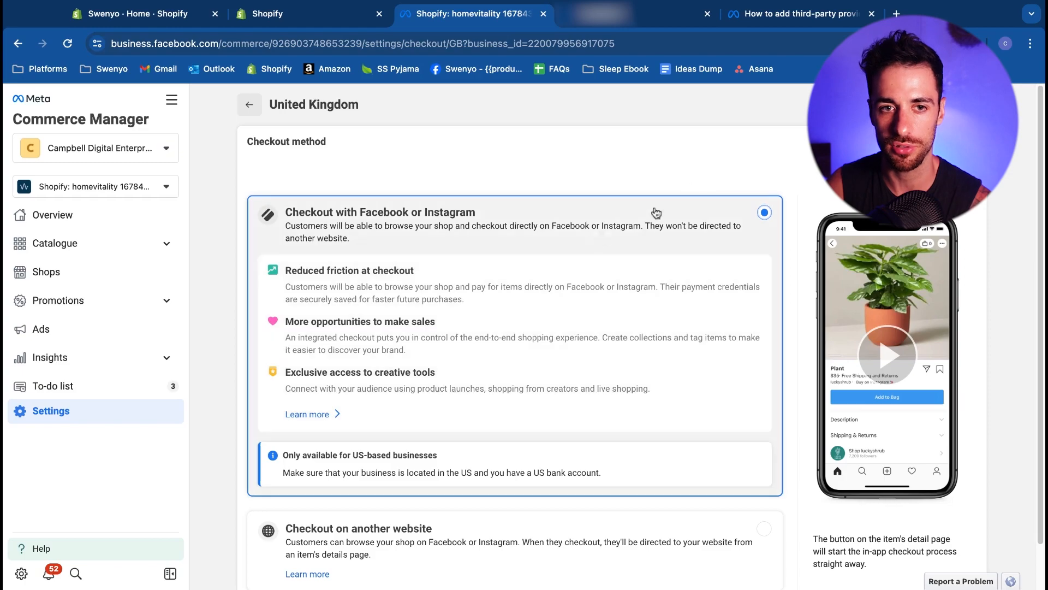
pyautogui.scroll(-2, 656, 213)
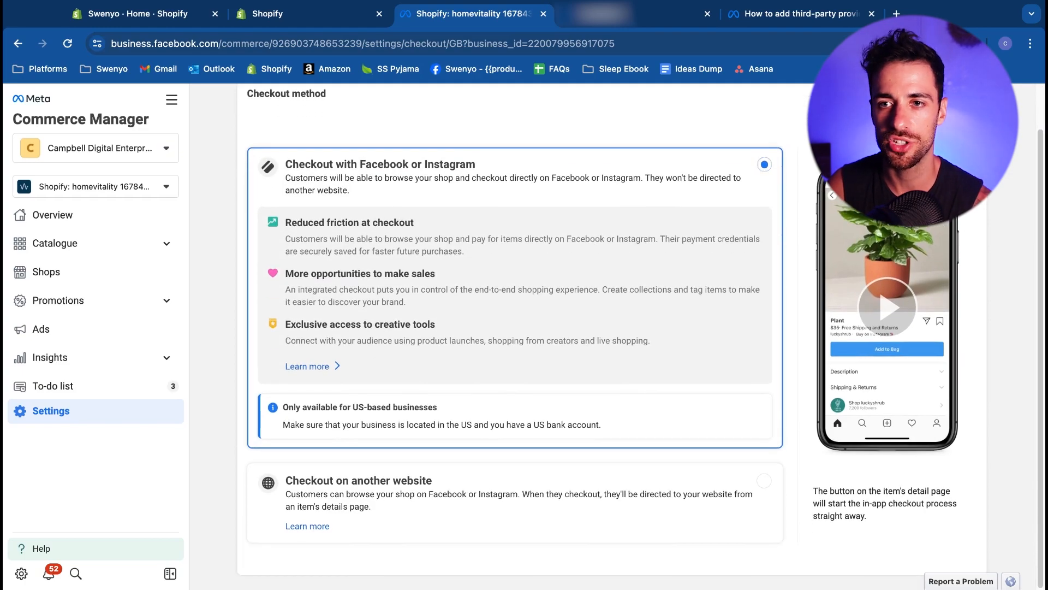
# - Check Shopify's Change Checkout Method page for the shop and return to the Commerce Manager settings
pyautogui.click(955, 95)
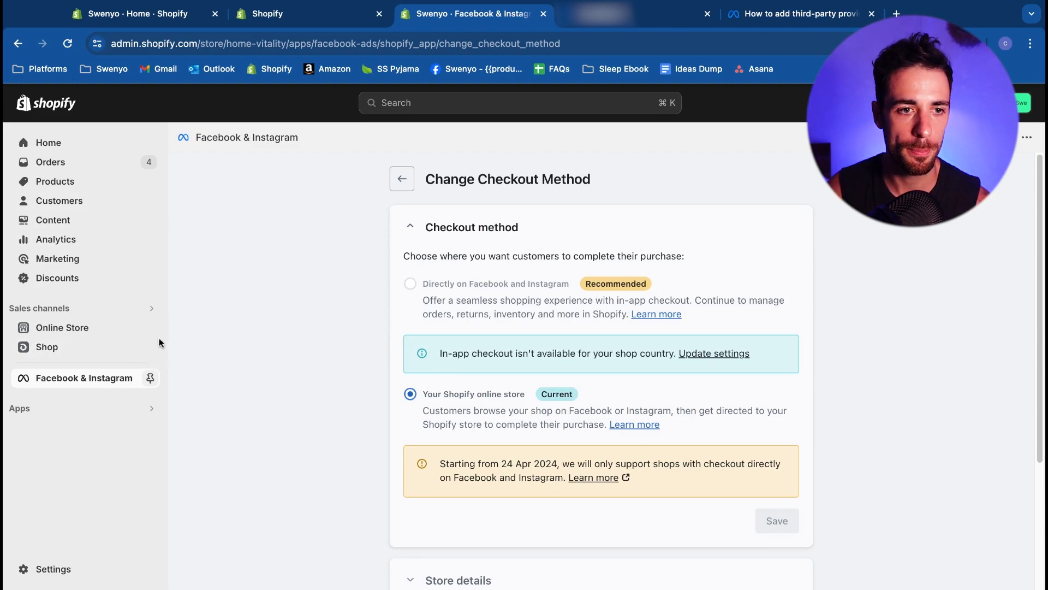
pyautogui.click(17, 48)
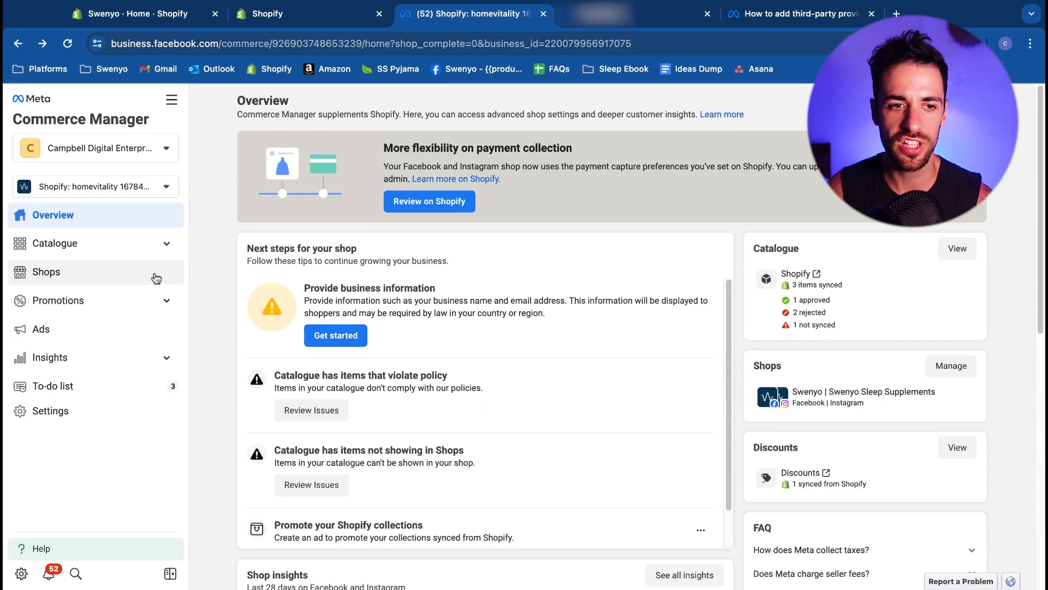
pyautogui.click(94, 410)
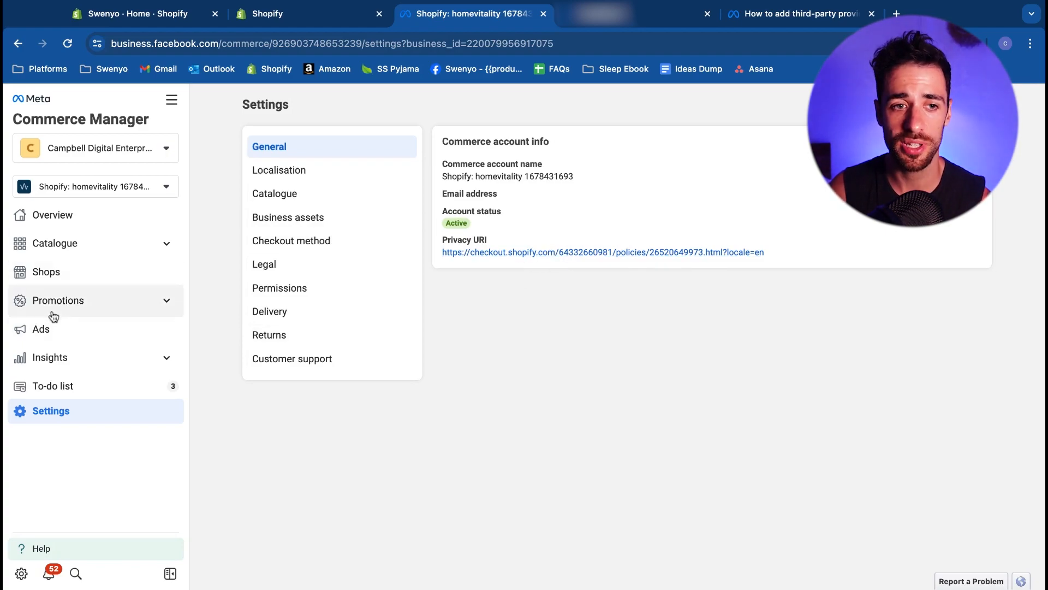
# - Open the shop in the shop builder and review its inventory, tagged content and website content settings
pyautogui.click(53, 282)
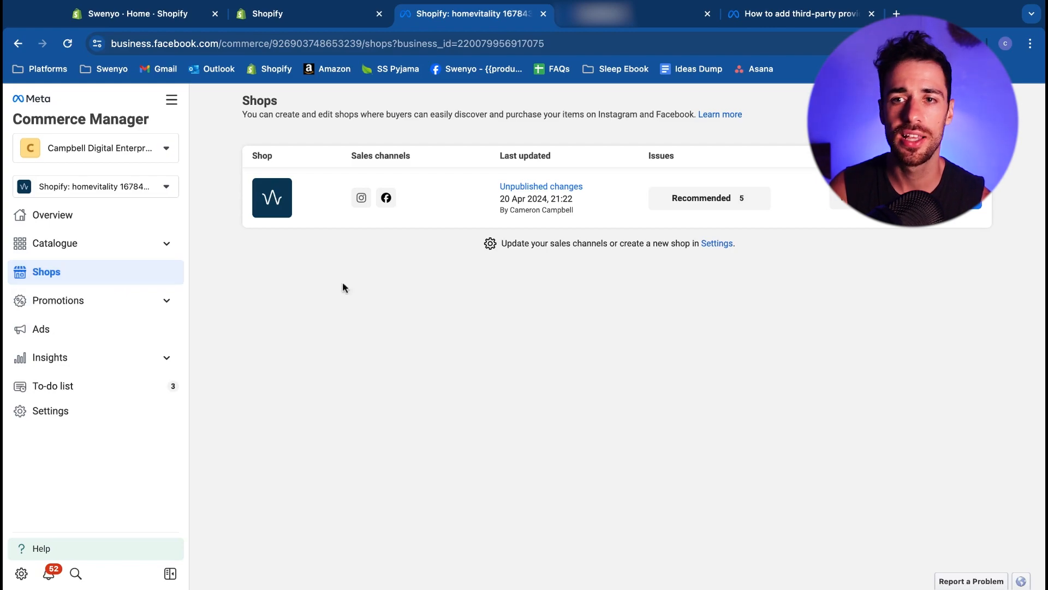
pyautogui.click(846, 197)
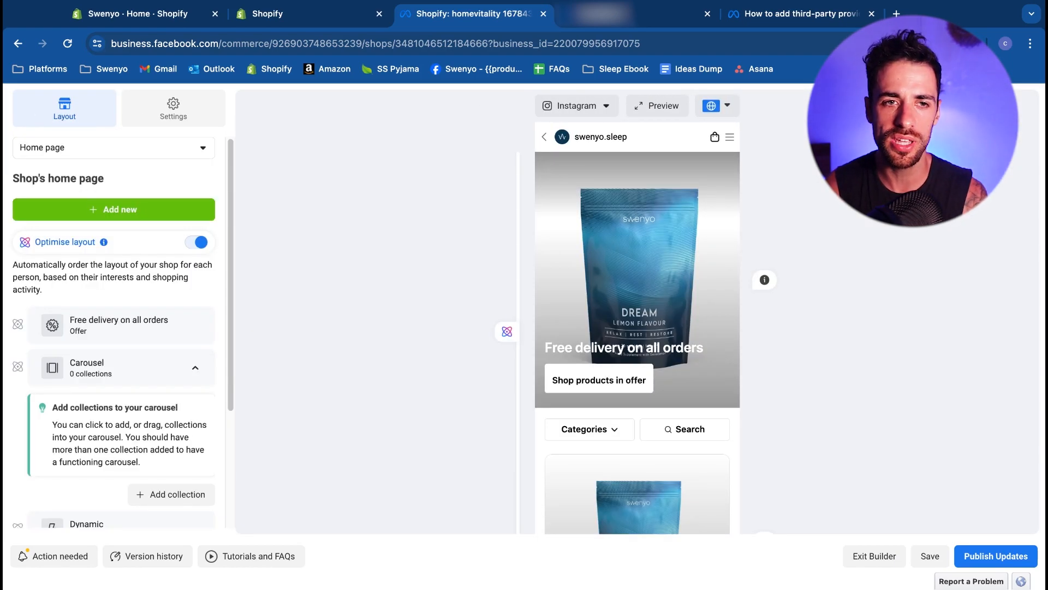
pyautogui.click(169, 115)
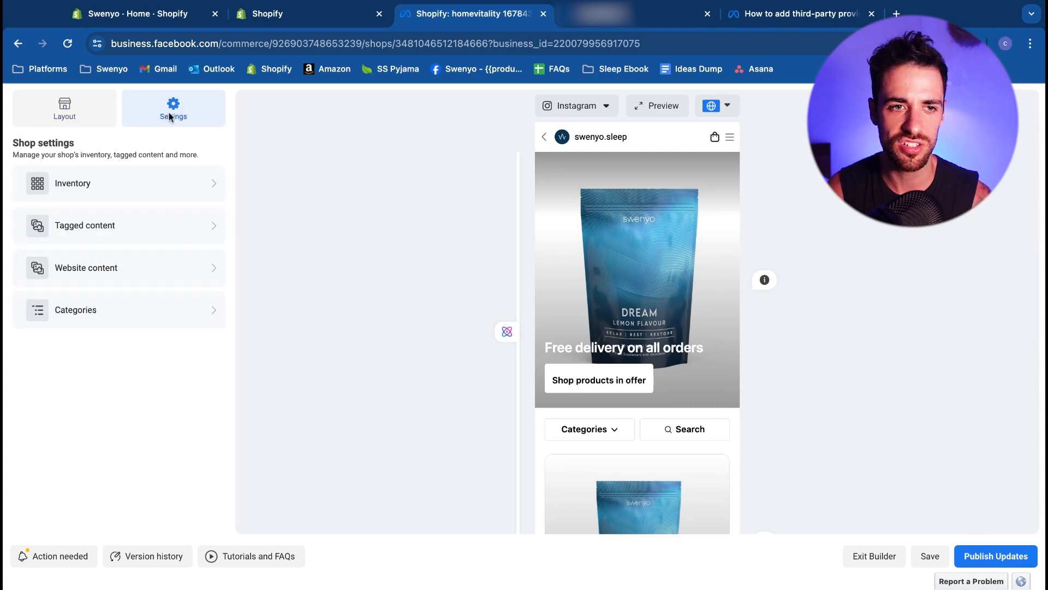
pyautogui.click(148, 183)
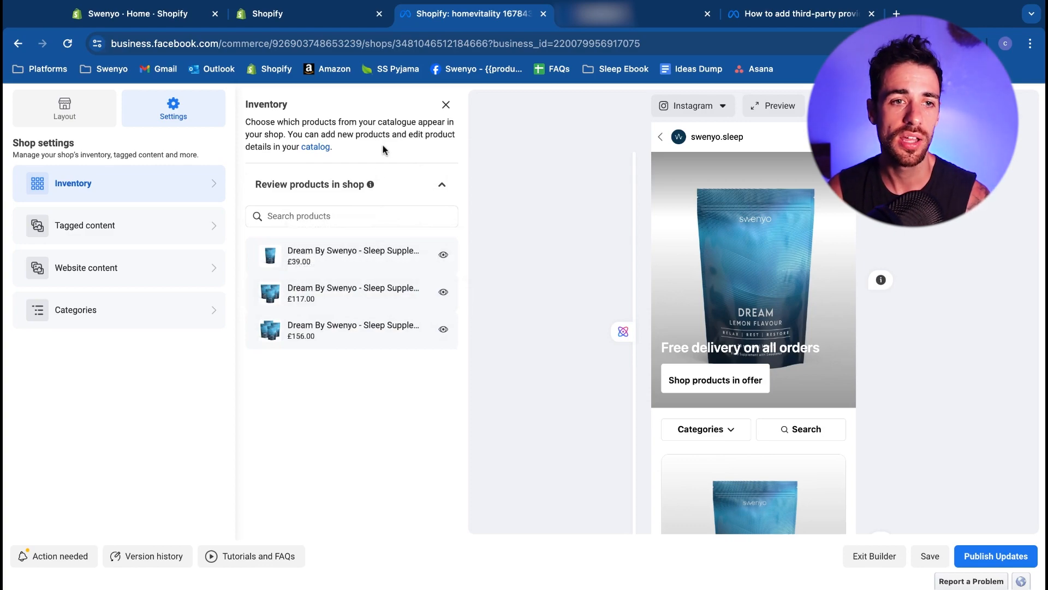
pyautogui.click(132, 227)
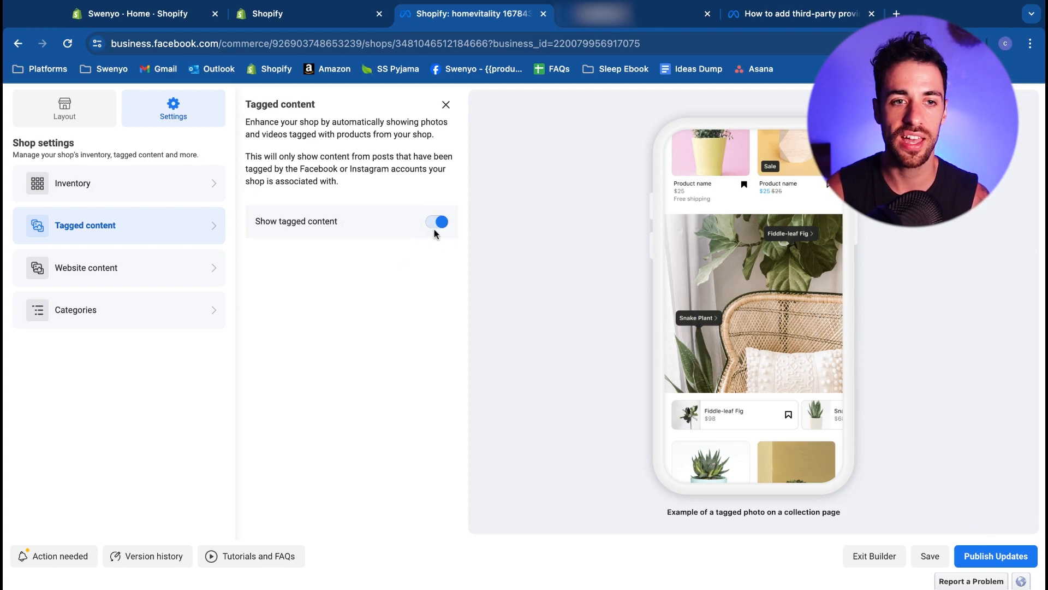
pyautogui.click(140, 273)
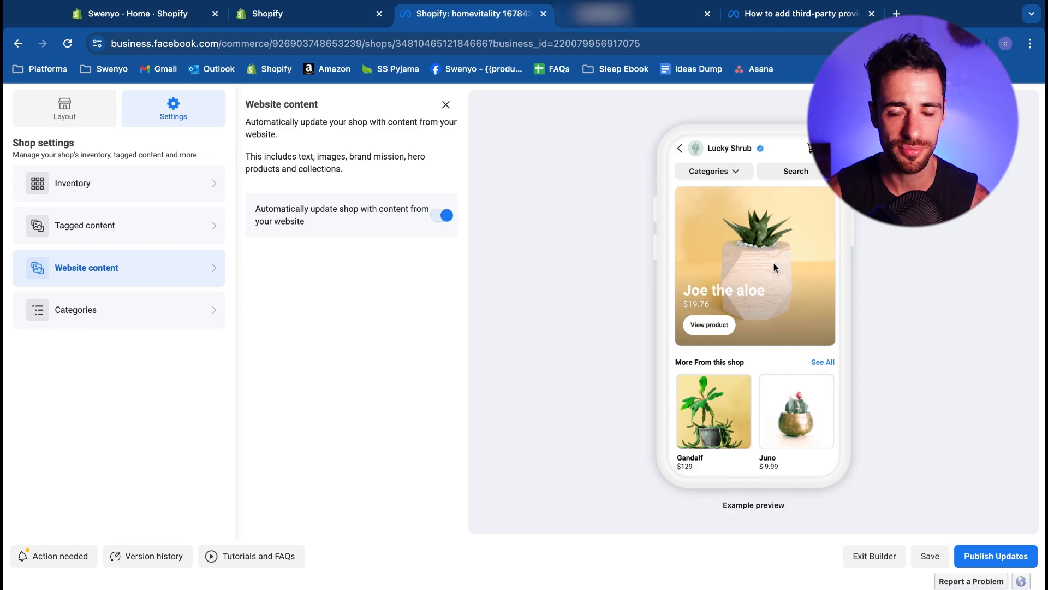
# - Turn off Show category navigation in the shop's category settings
pyautogui.click(140, 311)
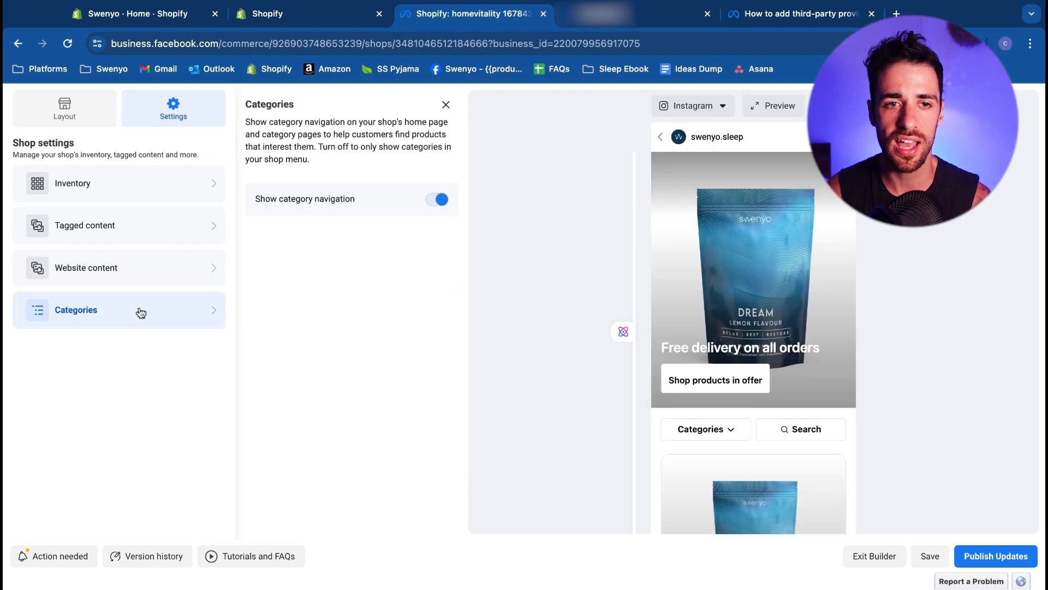
pyautogui.click(443, 198)
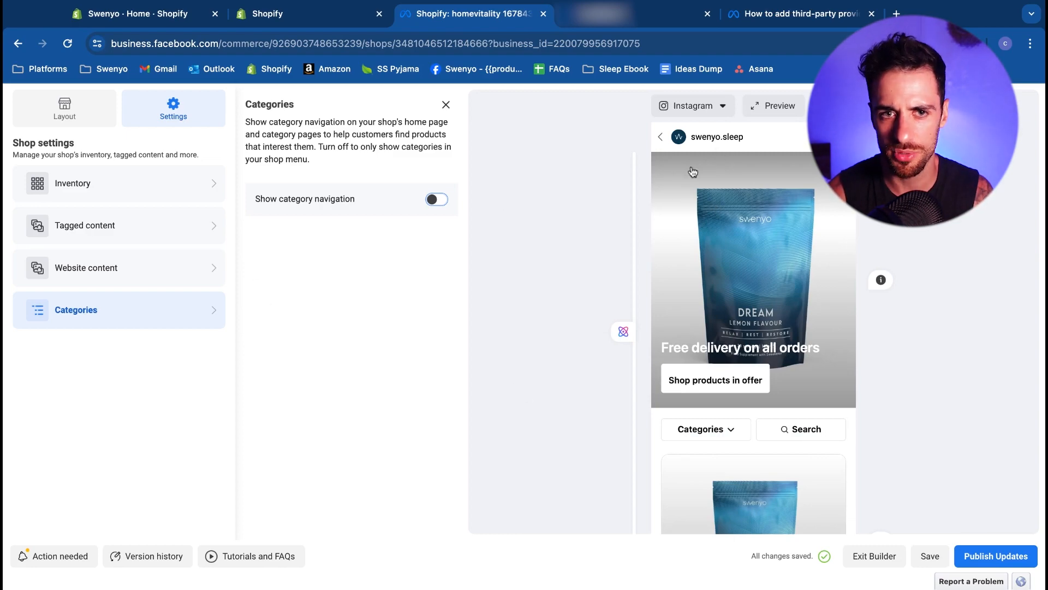
pyautogui.click(446, 201)
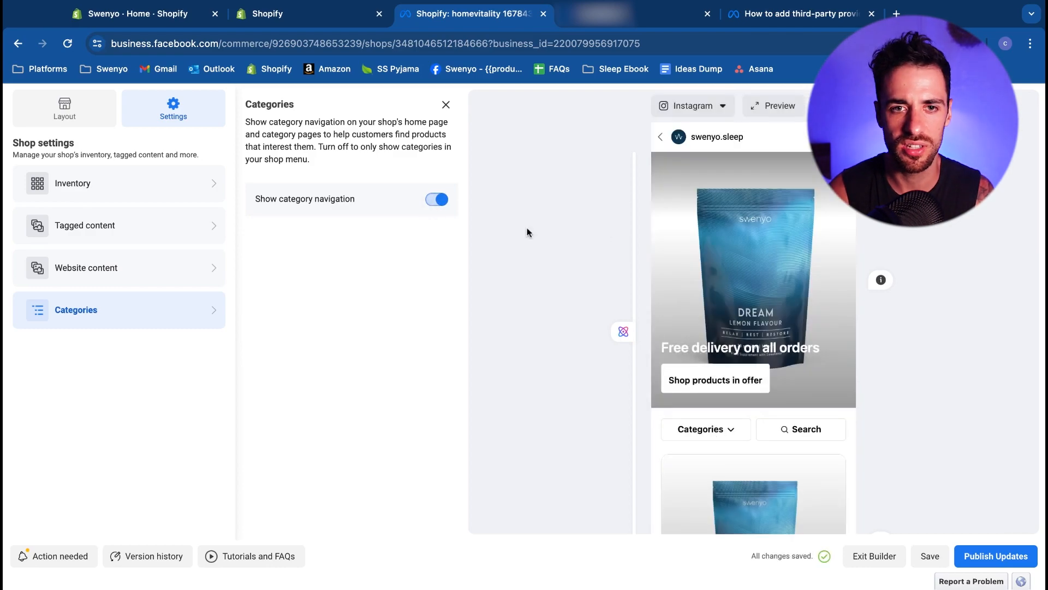
pyautogui.click(440, 200)
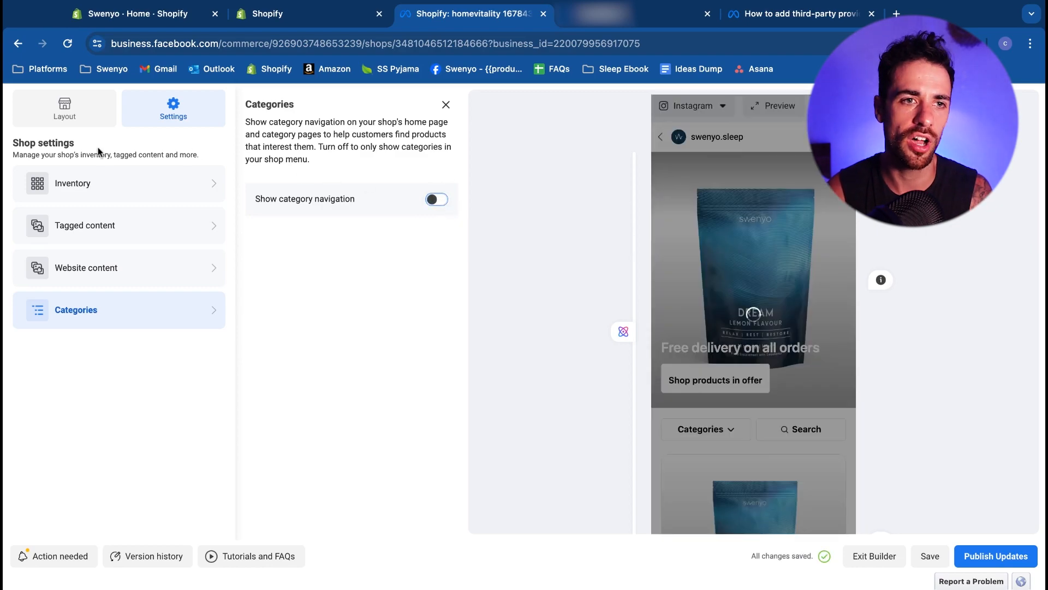
# - Try creating a new offer to feature as a banner on the shop's home page
pyautogui.click(76, 125)
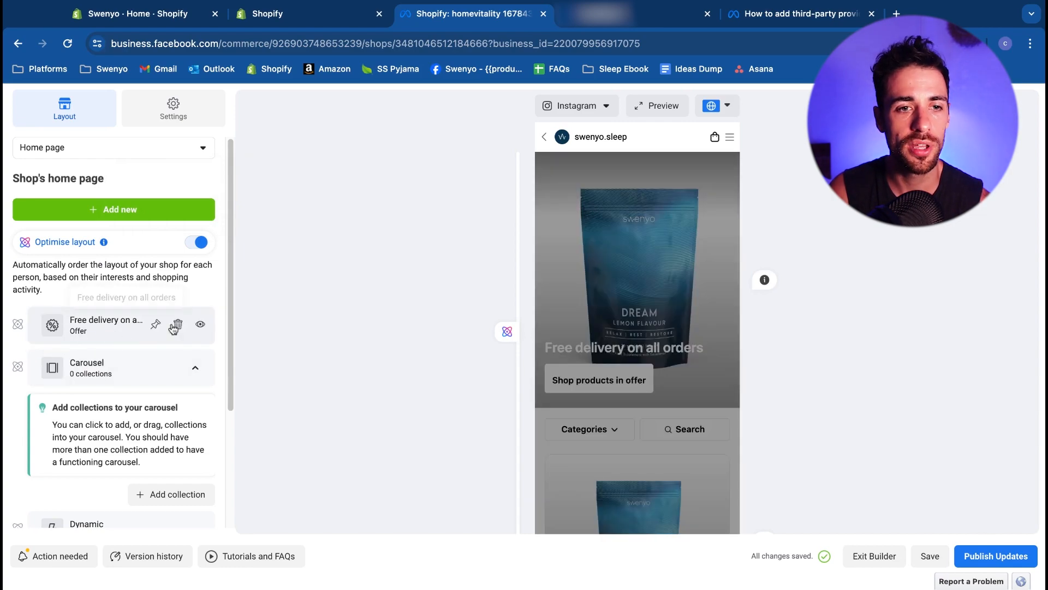
pyautogui.click(125, 215)
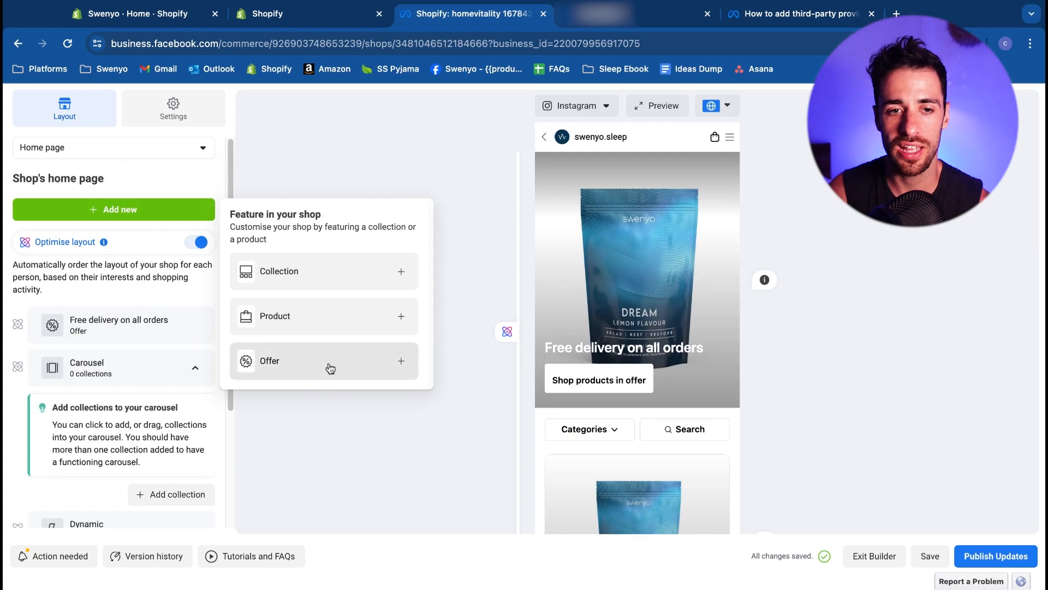
pyautogui.click(328, 368)
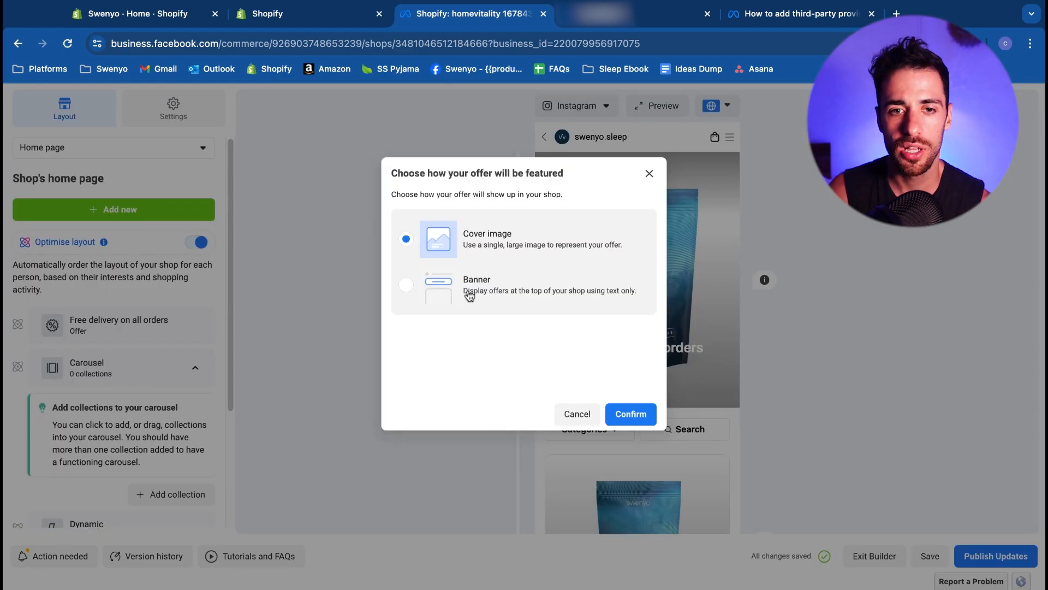
pyautogui.click(425, 301)
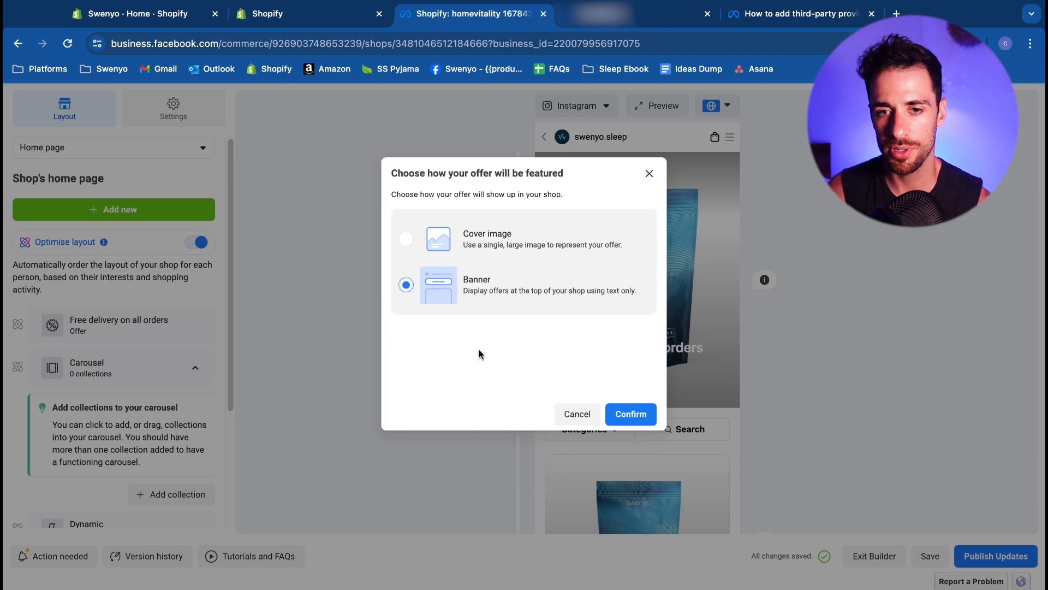
pyautogui.click(628, 414)
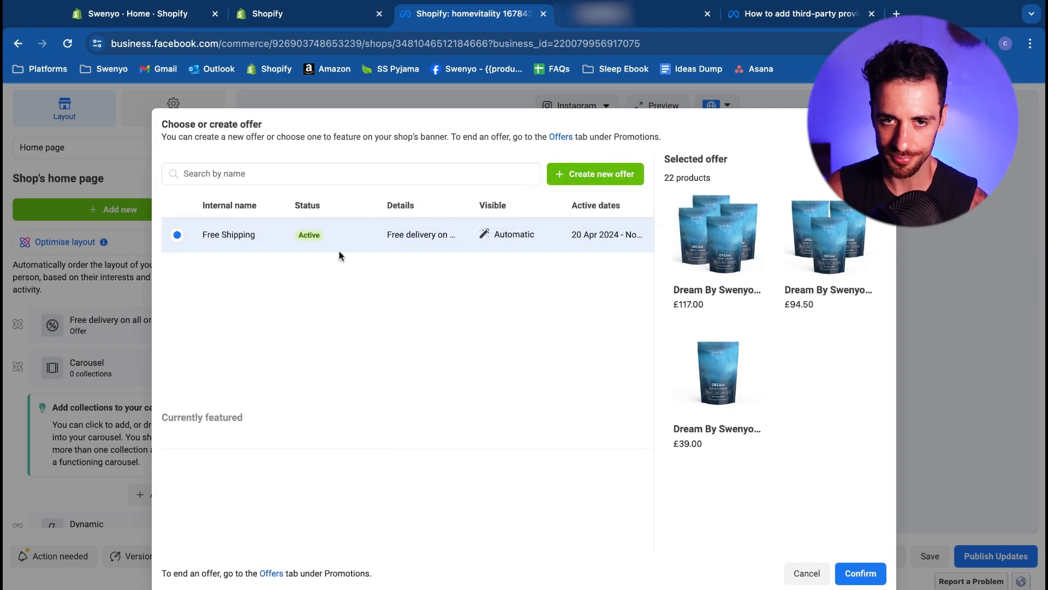
pyautogui.click(594, 174)
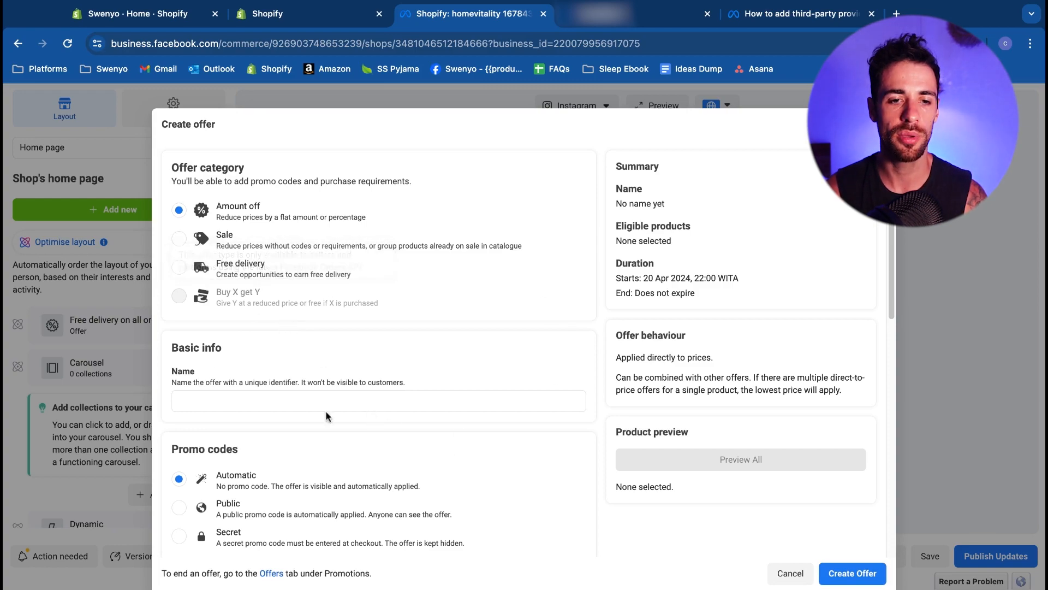
pyautogui.click(790, 573)
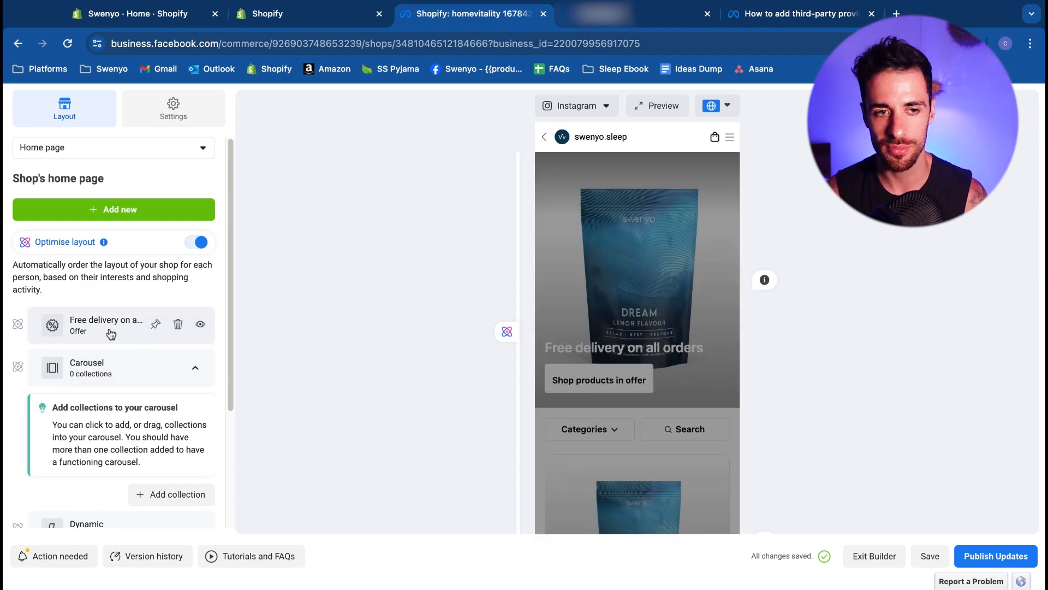
# - Examine the Free delivery on all orders offer, the carousel and the dynamic product section in the home page layout
pyautogui.click(99, 330)
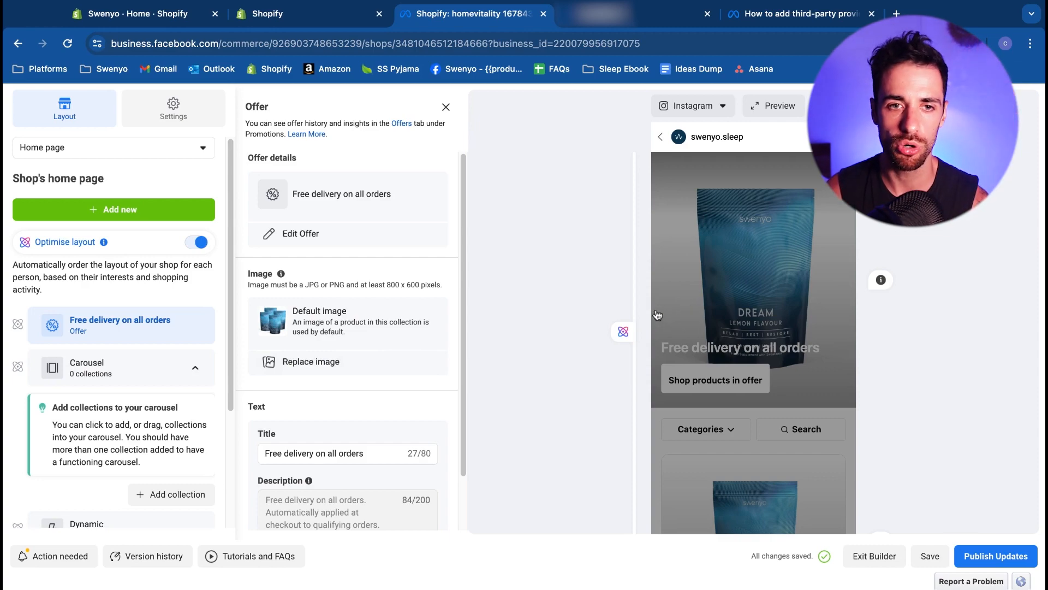
pyautogui.scroll(-3, 159, 314)
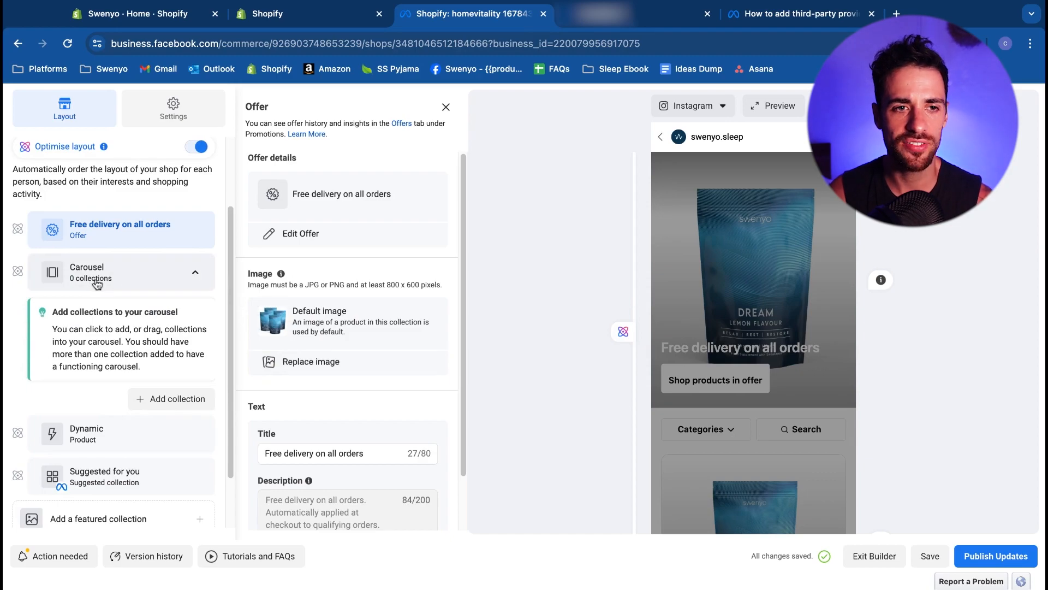
pyautogui.scroll(1, 97, 284)
pyautogui.scroll(1, 97, 284)
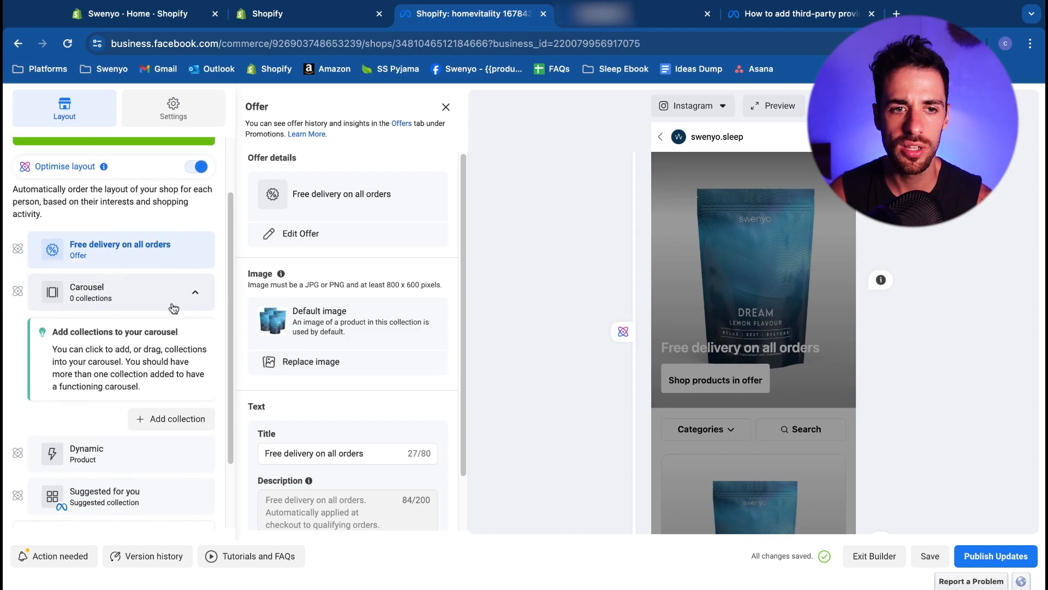
pyautogui.click(191, 304)
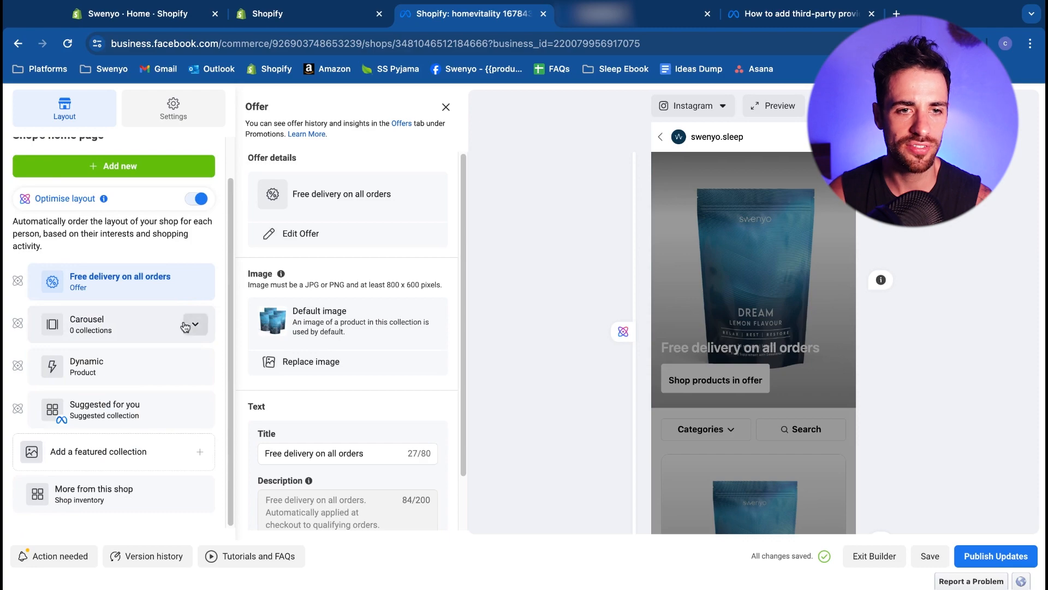
pyautogui.click(186, 314)
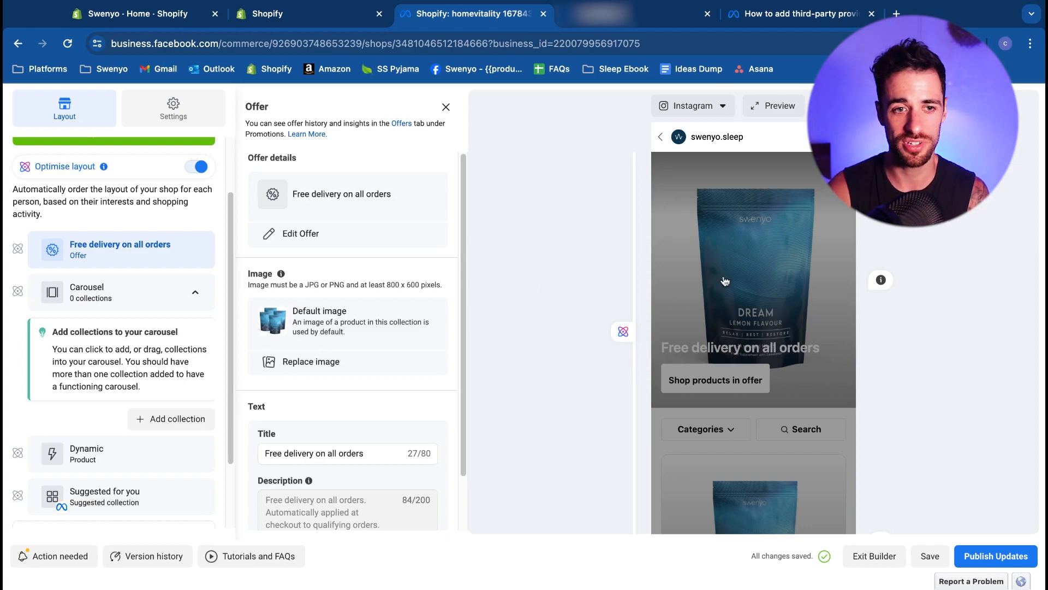
pyautogui.click(142, 300)
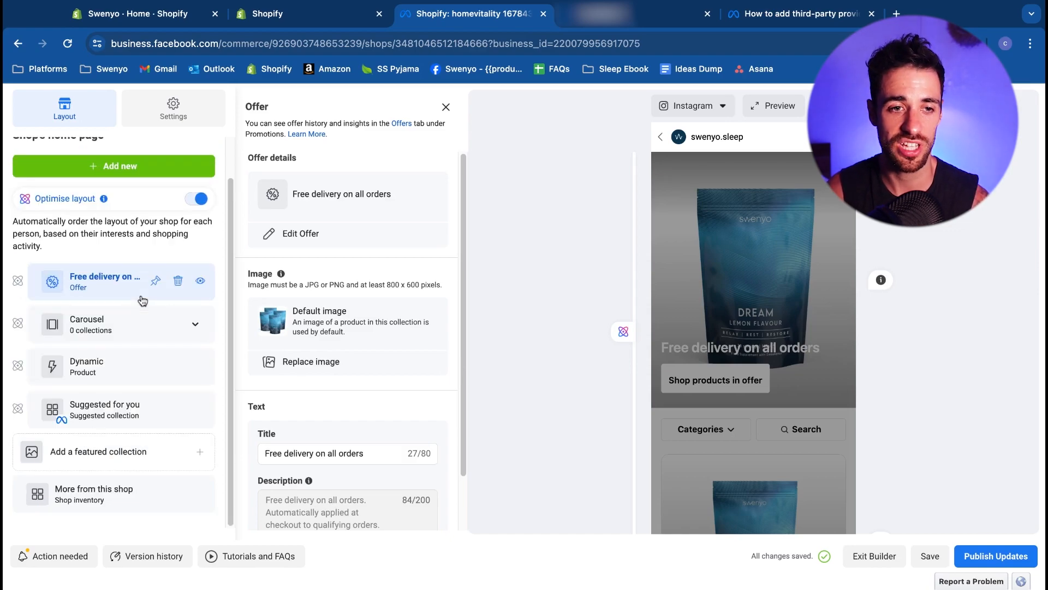
pyautogui.scroll(-4, 709, 414)
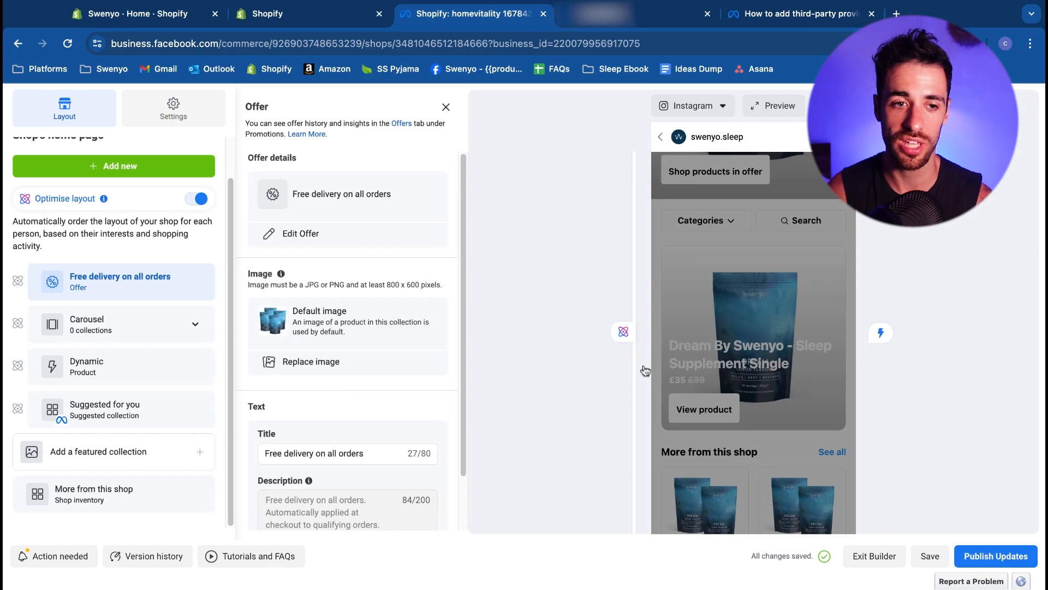
pyautogui.click(103, 370)
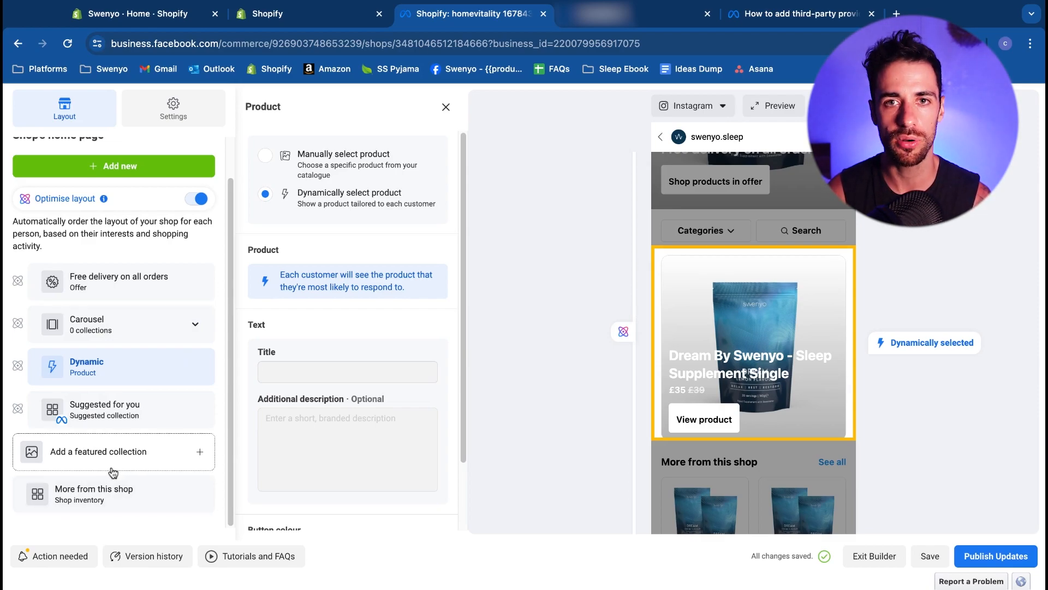
# - Switch to the other business's Commerce Manager and view its auto-added user-generated content
pyautogui.click(601, 15)
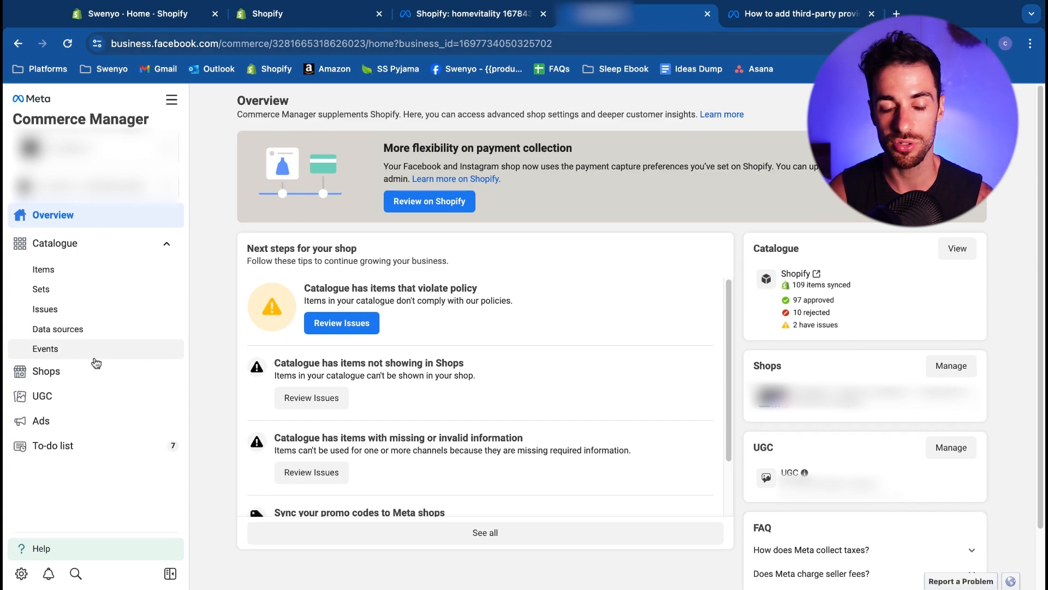
pyautogui.click(50, 404)
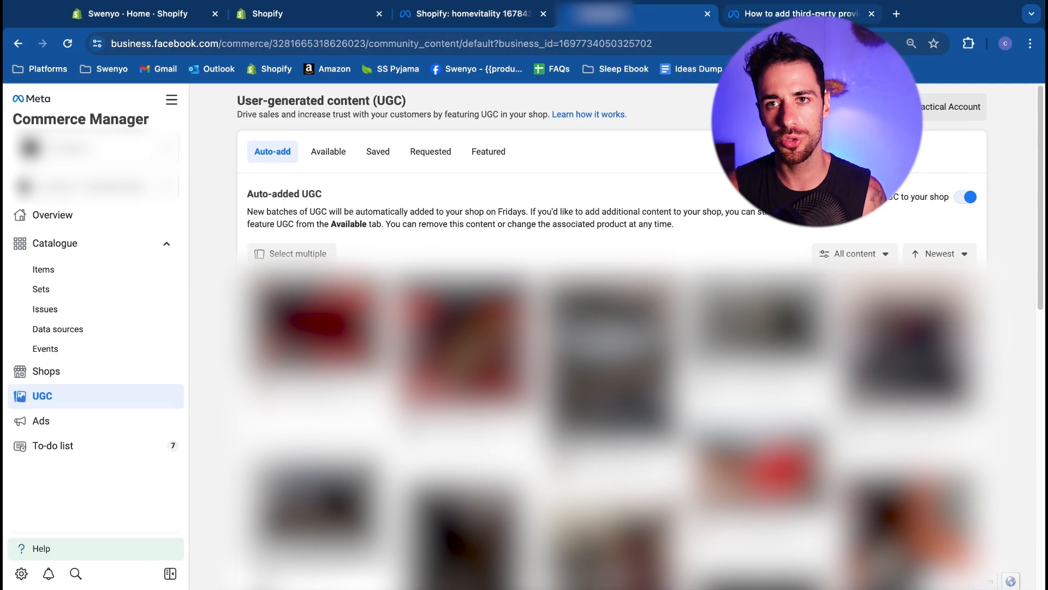
# - Read the Meta Business Help Centre article on adding third-party provider reviews to a Facebook and Instagram shop
pyautogui.click(797, 14)
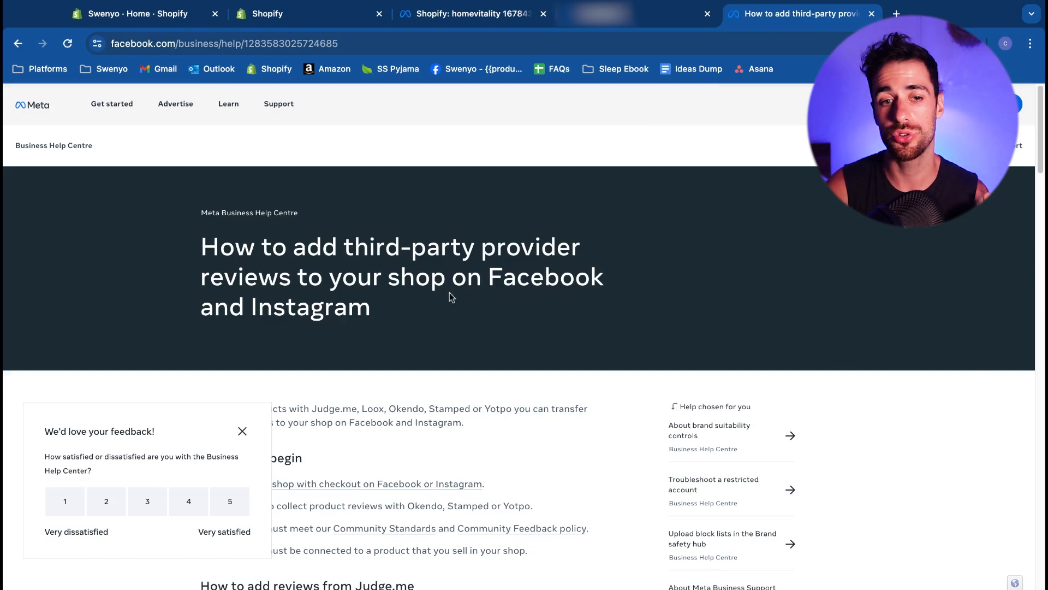
pyautogui.click(242, 433)
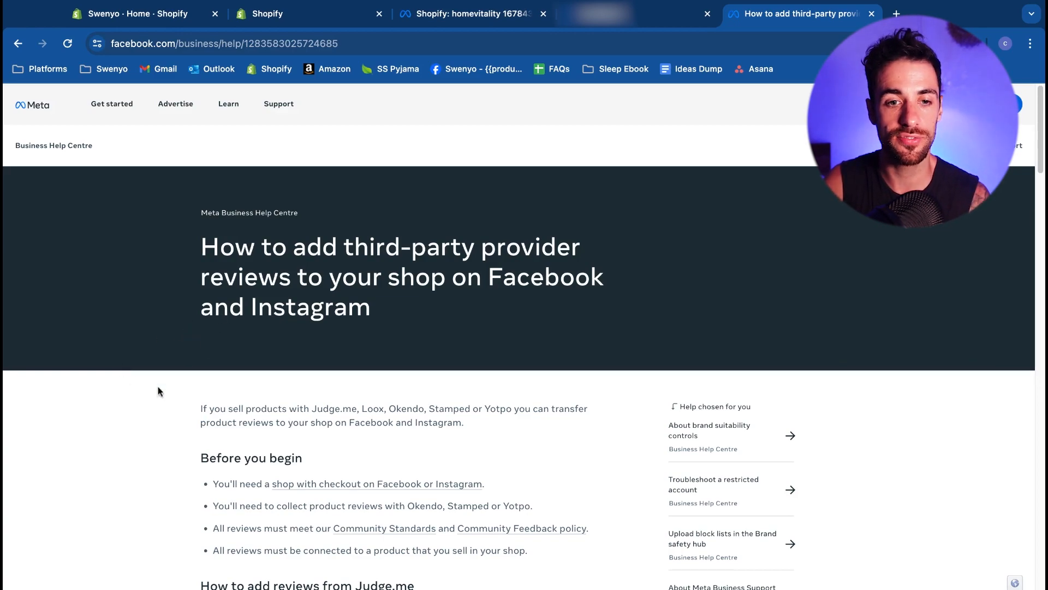
pyautogui.scroll(-3, 262, 364)
pyautogui.scroll(-1, 357, 371)
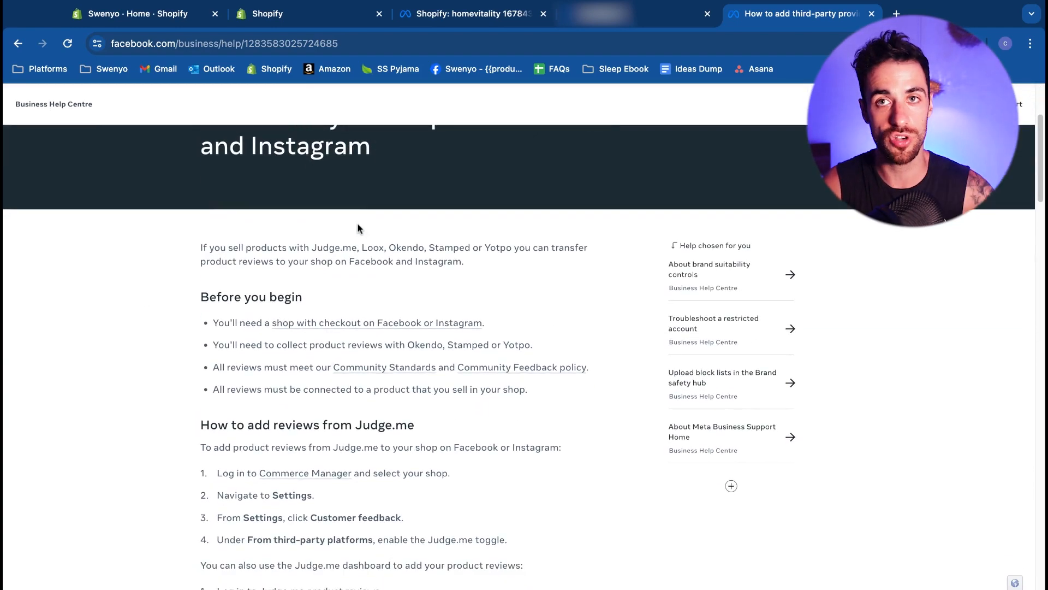
pyautogui.scroll(-3, 328, 287)
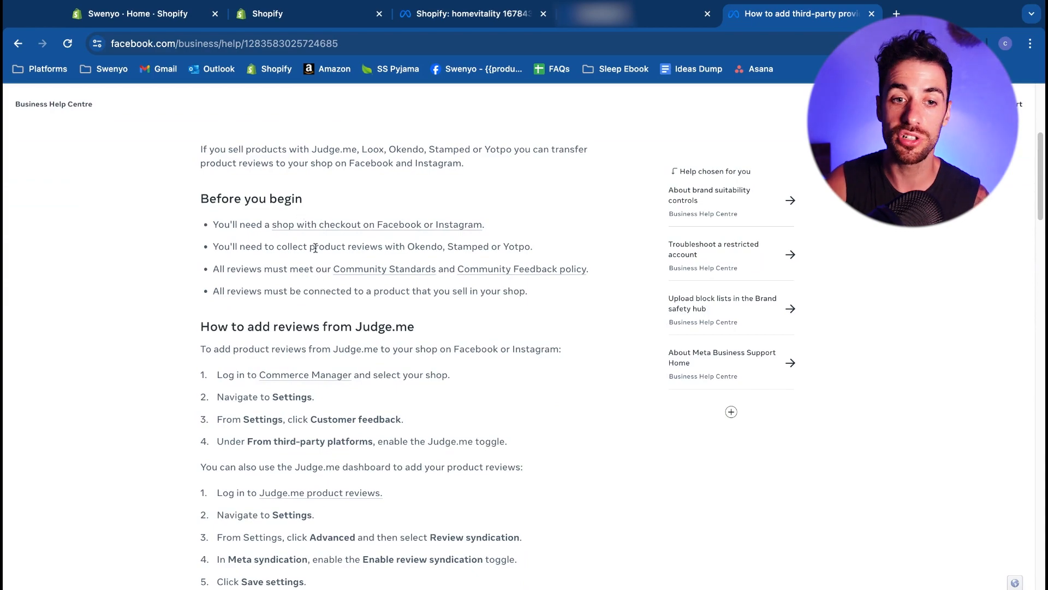
pyautogui.scroll(6, 292, 428)
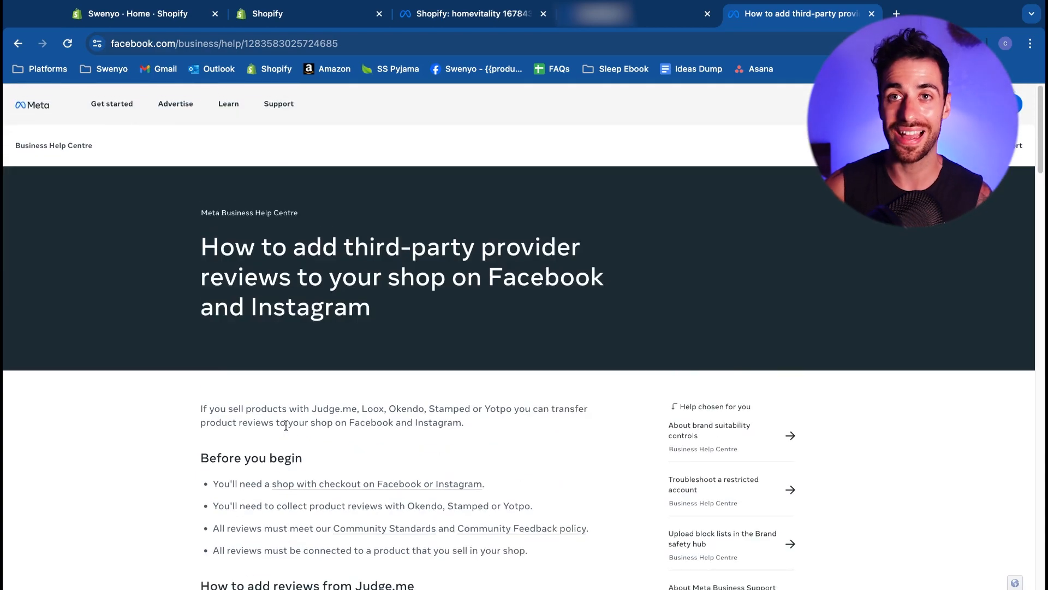